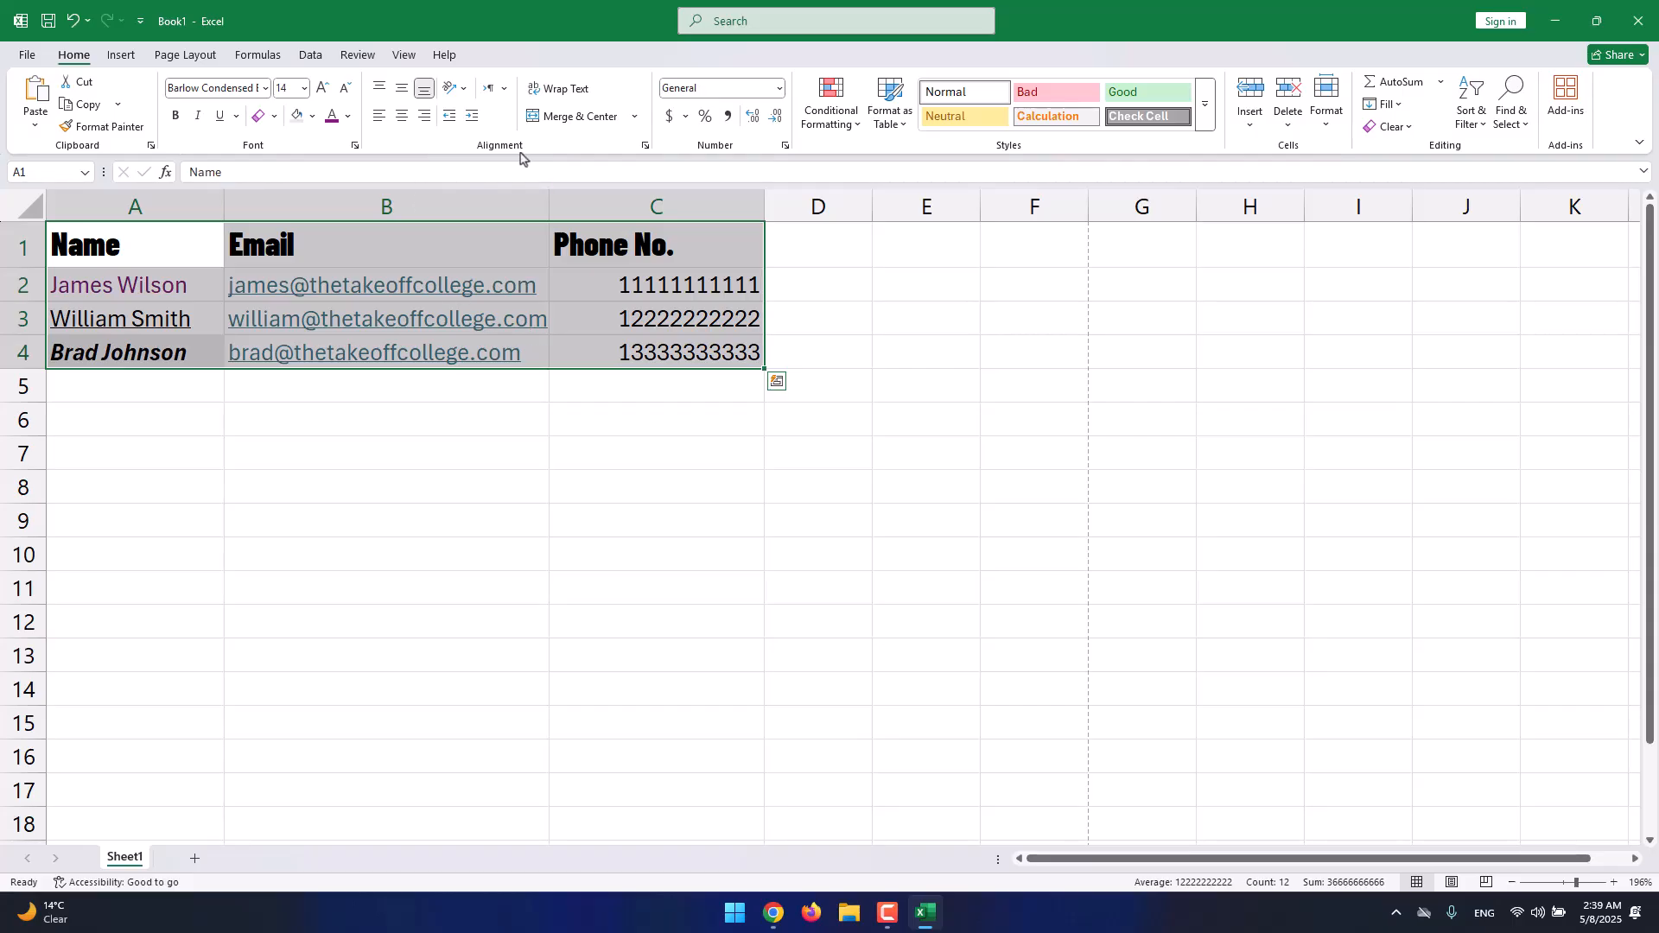
Try the center, left and right horizontal alignments on the table A1:C4, along with different vertical alignments, ending on Bottom Align.
{"action": "left_click", "coordinate": [403, 117]}
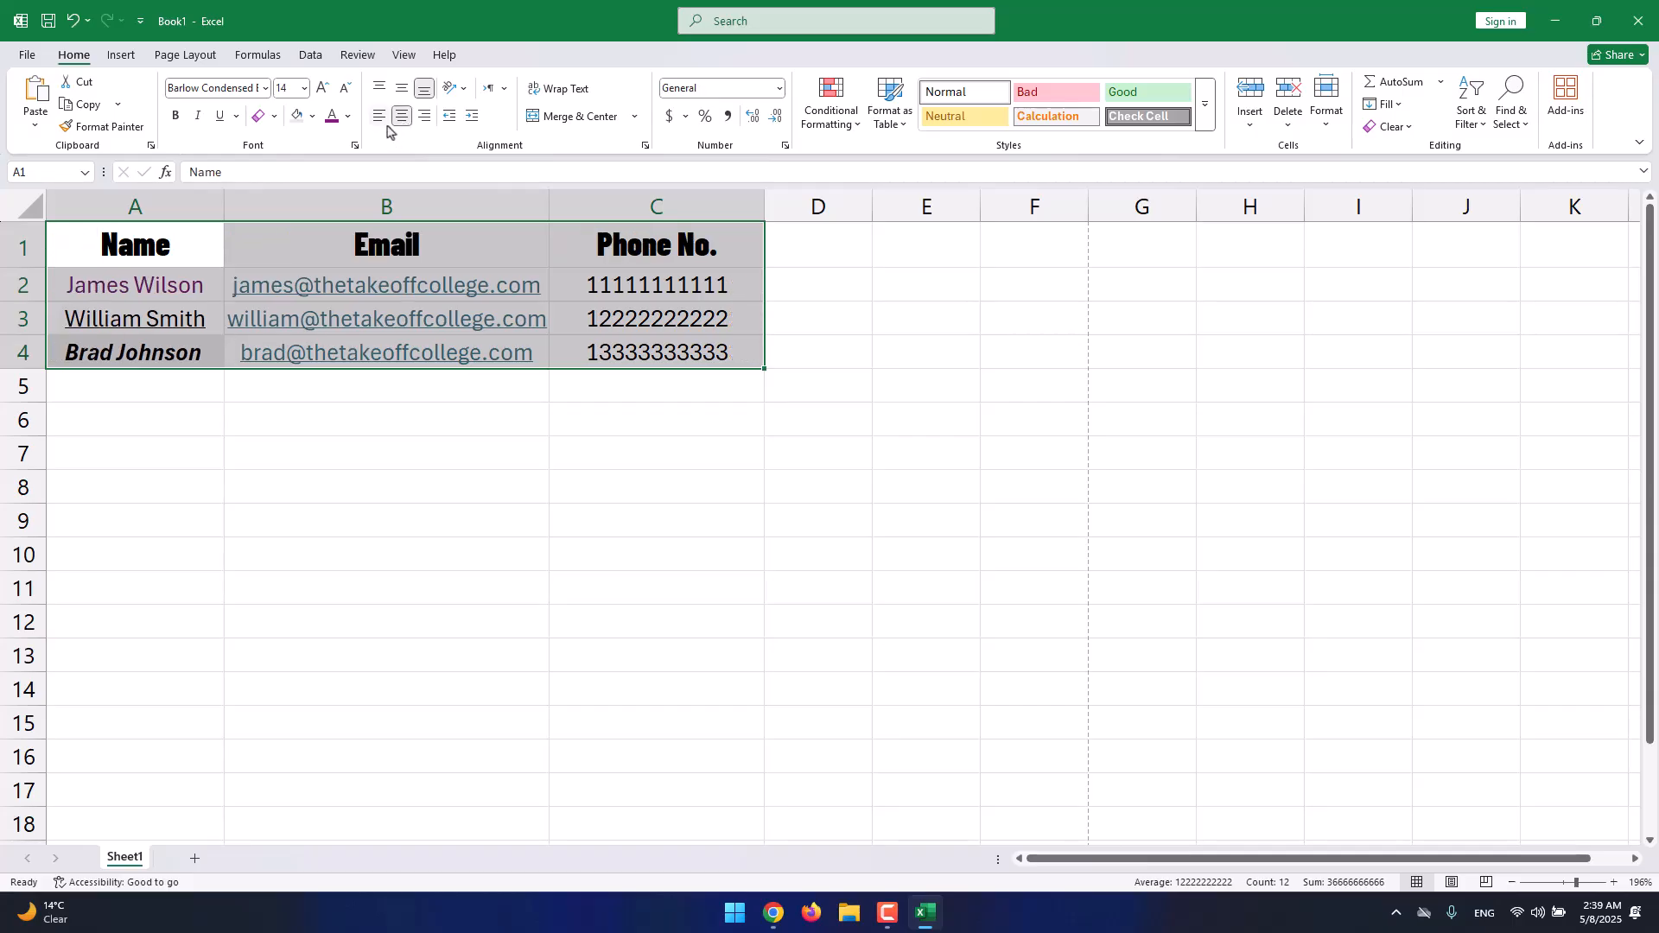
{"action": "left_click", "coordinate": [380, 117]}
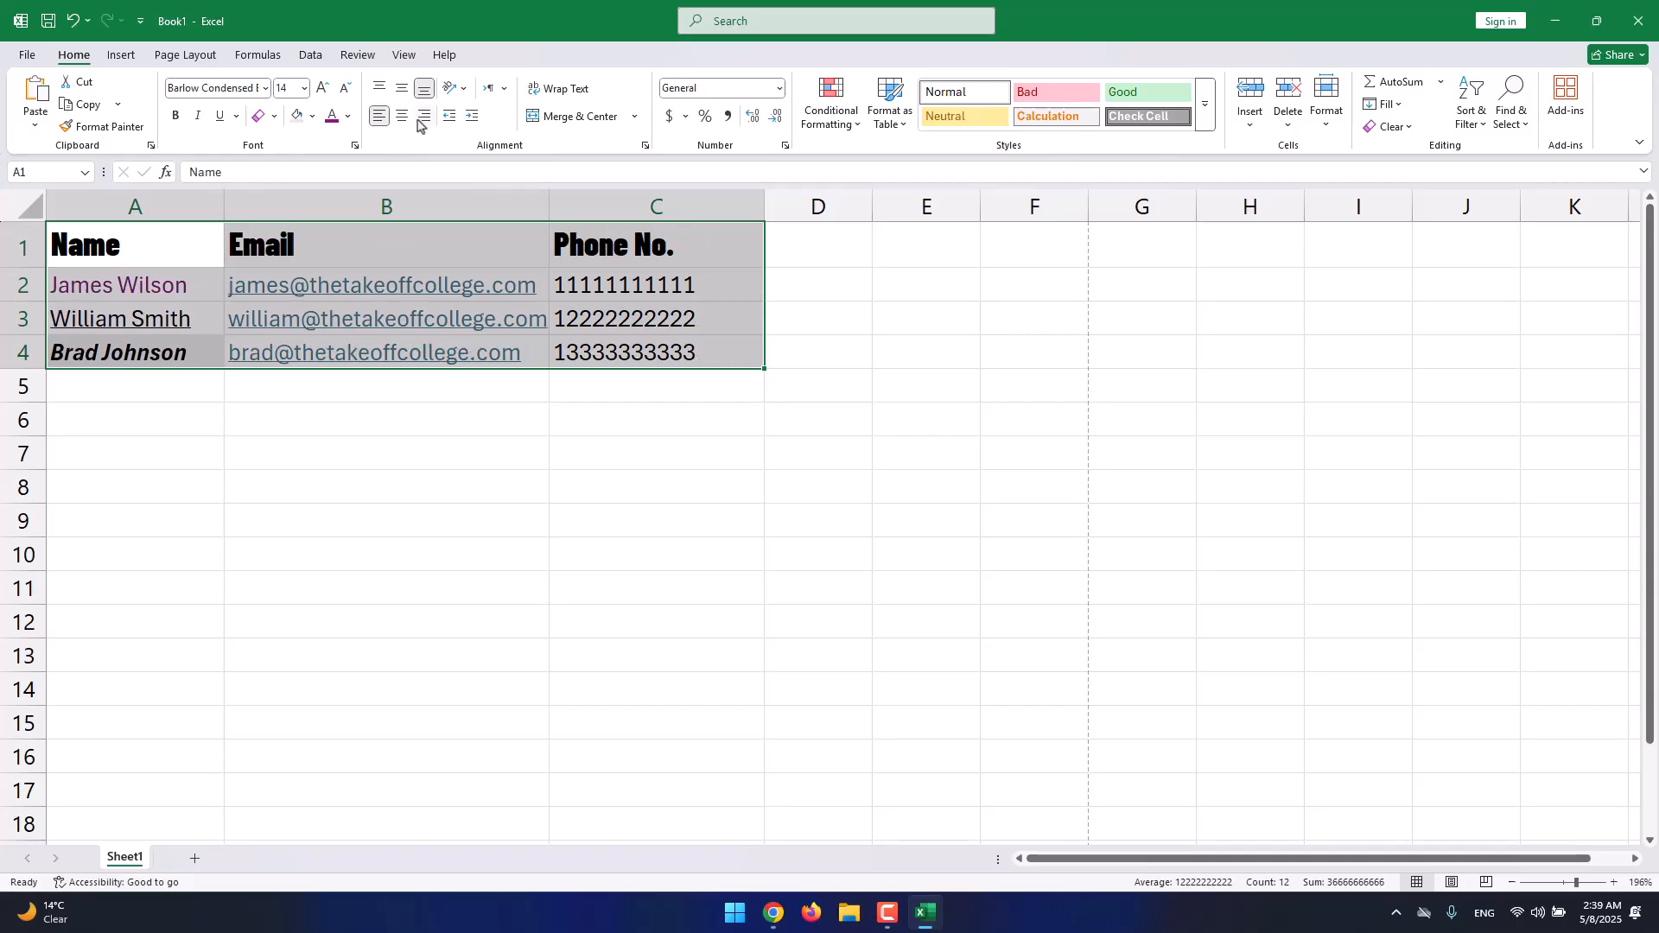
{"action": "left_click", "coordinate": [418, 121]}
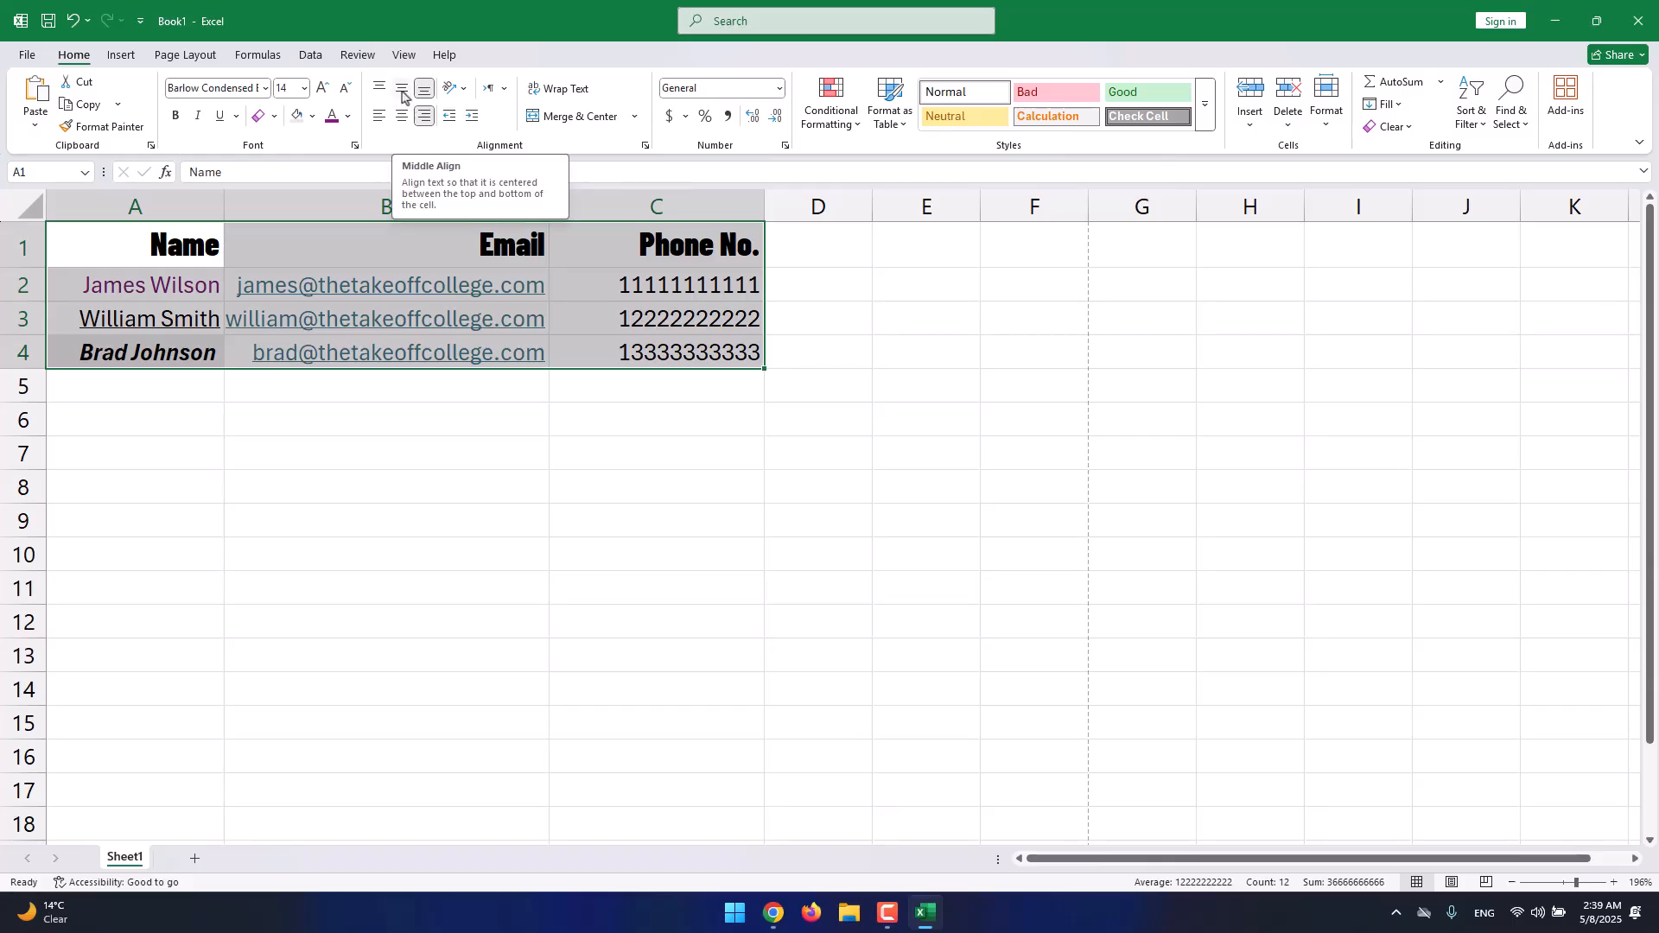
{"action": "left_click", "coordinate": [377, 89]}
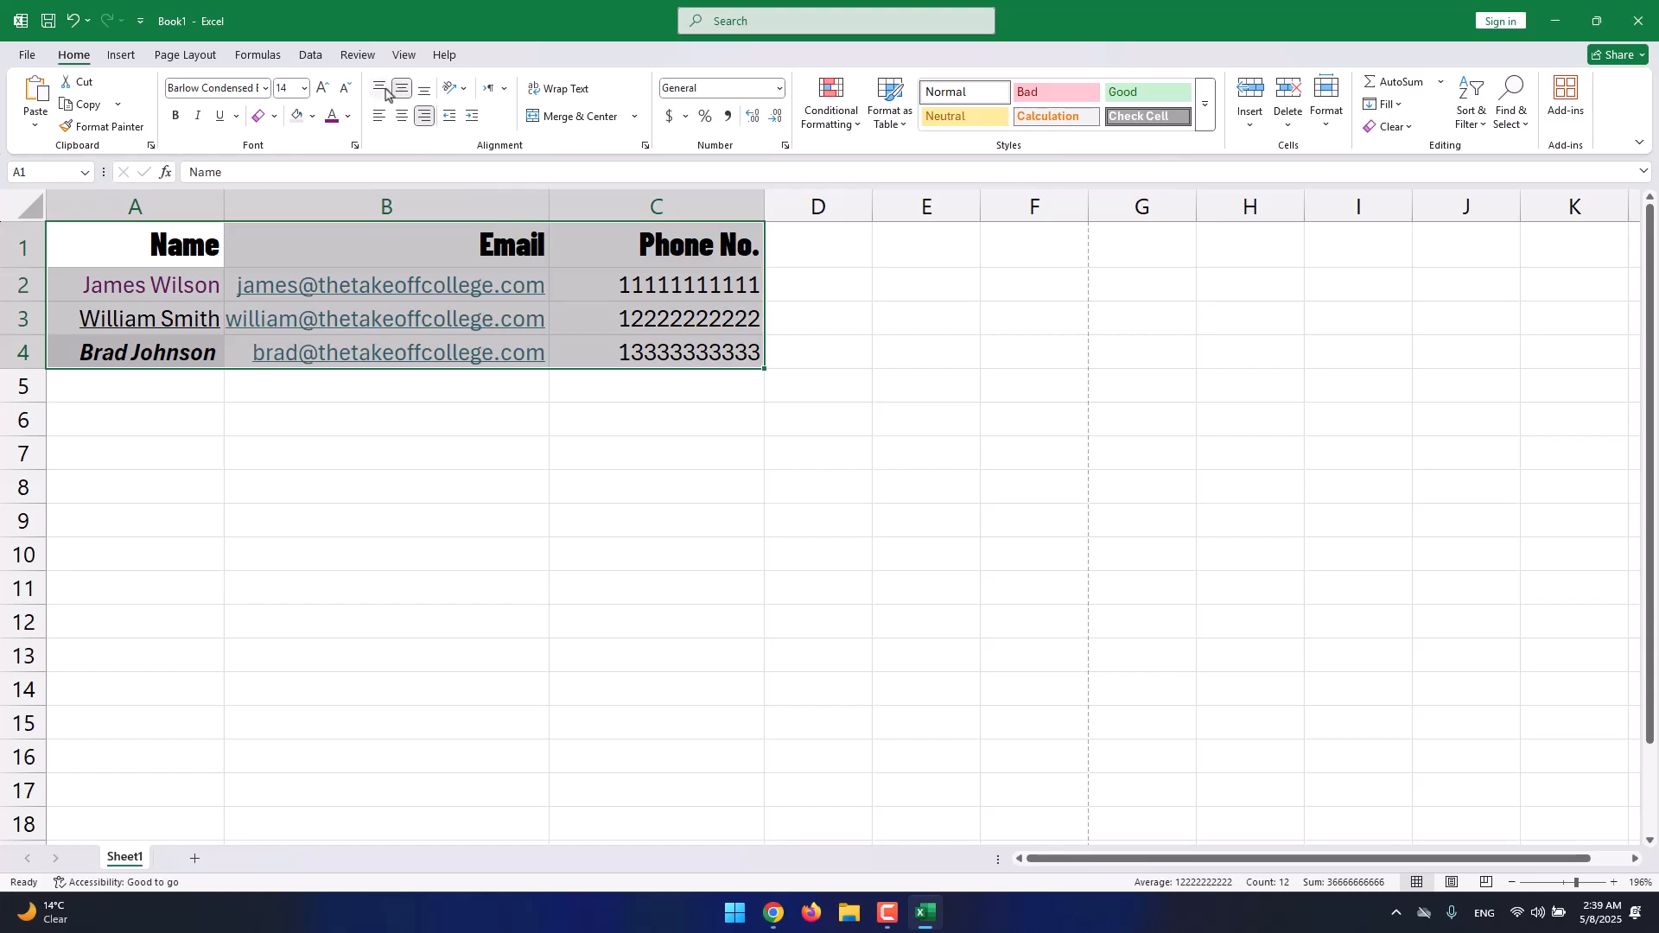
{"action": "left_click", "coordinate": [423, 90]}
Try the Angle Counterclockwise, Angle Clockwise and Vertical Text orientations on the Name header in cell A1.
{"action": "left_click", "coordinate": [458, 90]}
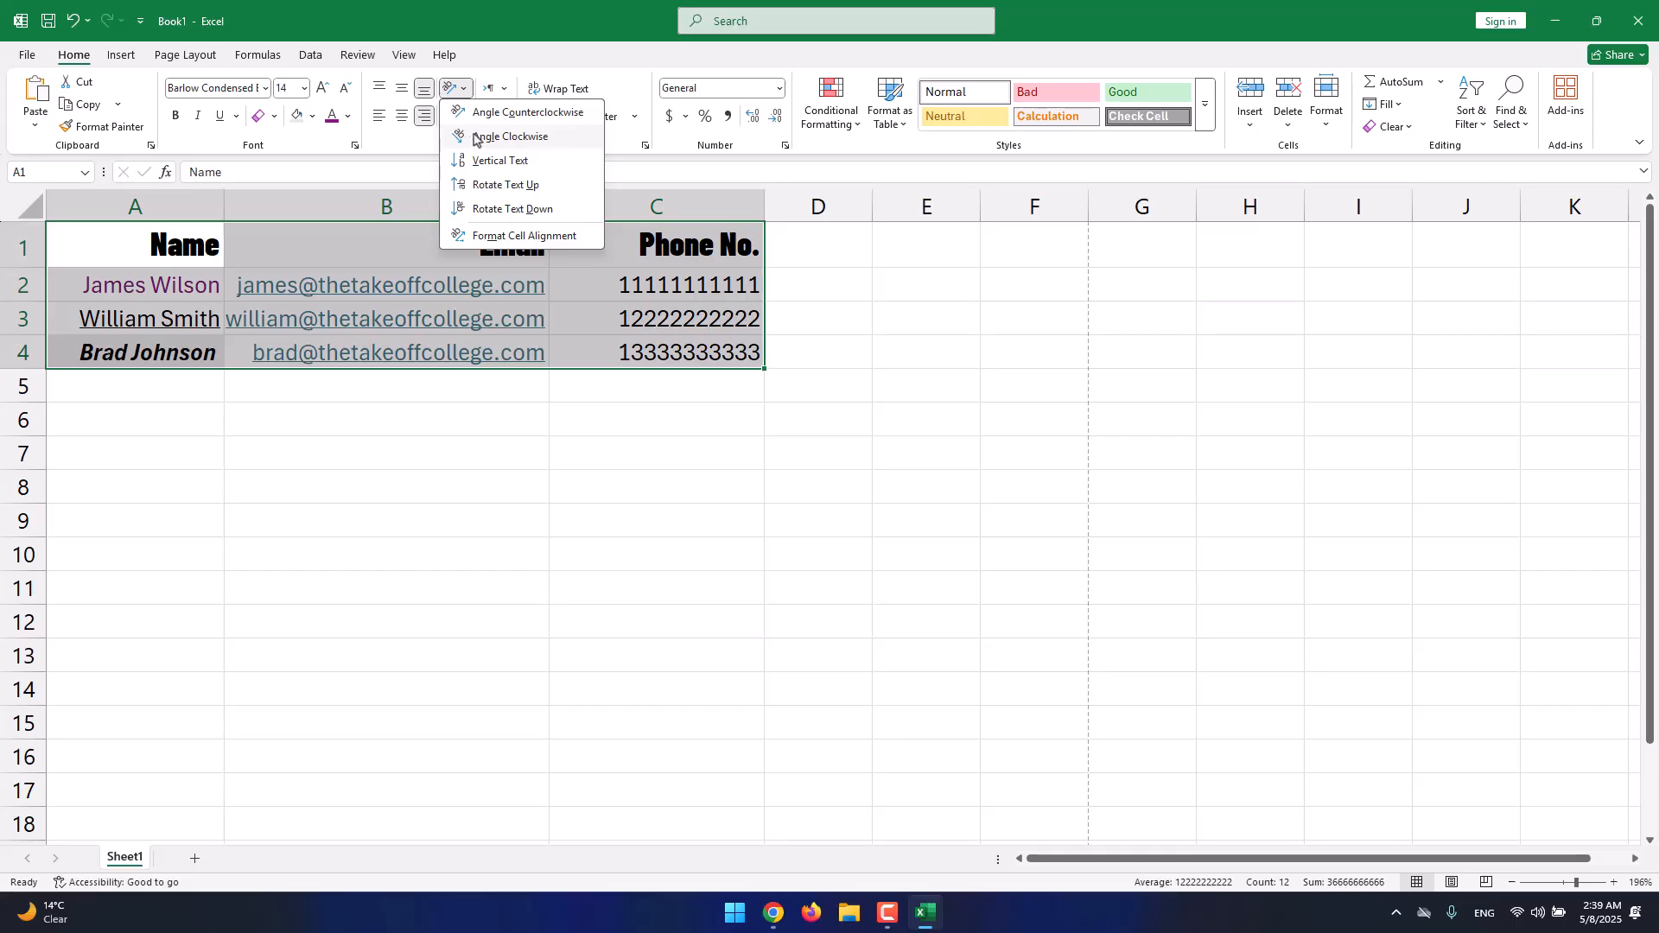
{"action": "left_click", "coordinate": [585, 252]}
{"action": "left_click", "coordinate": [211, 247]}
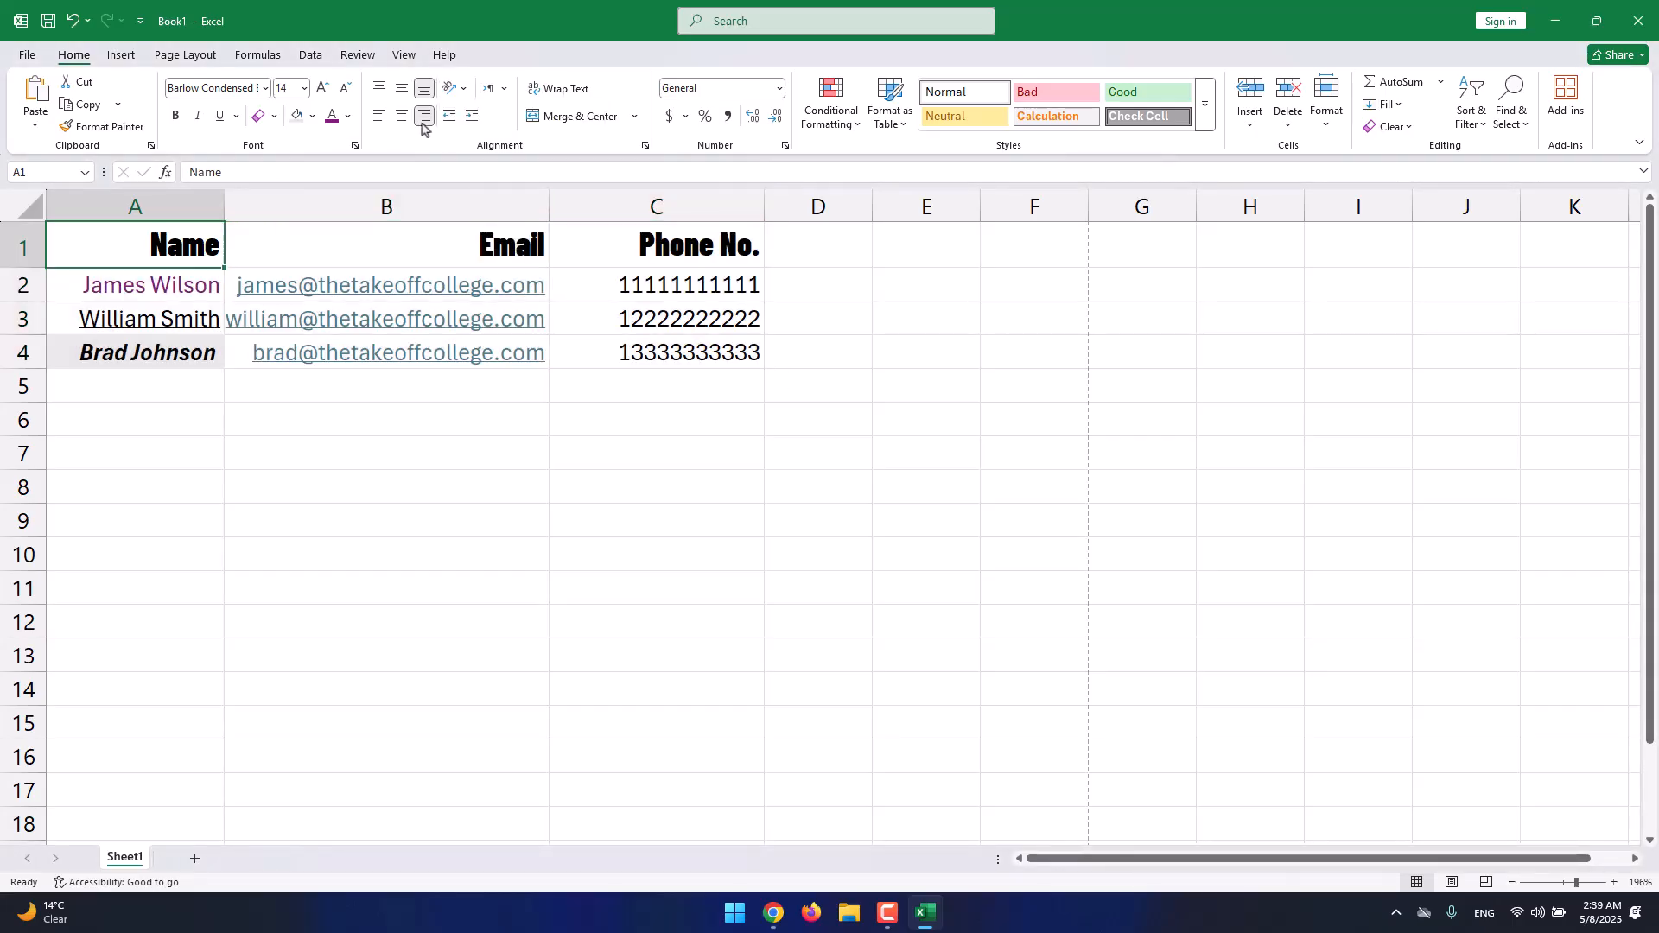
{"action": "left_click", "coordinate": [458, 89]}
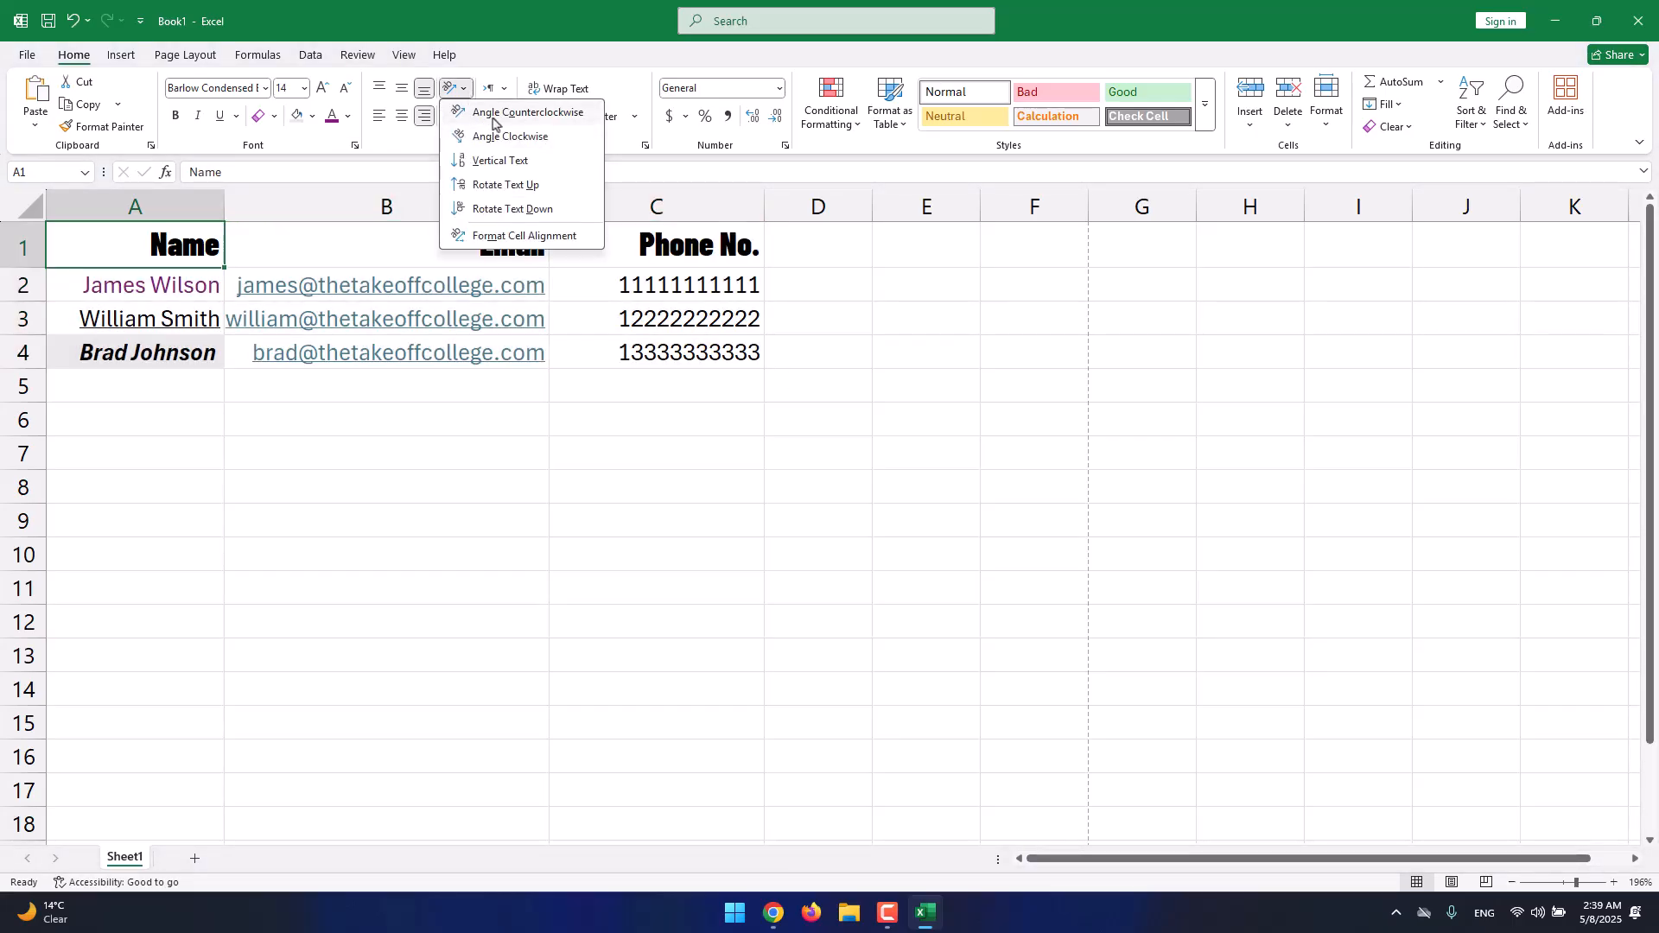
{"action": "left_click", "coordinate": [493, 113]}
{"action": "left_click", "coordinate": [458, 90]}
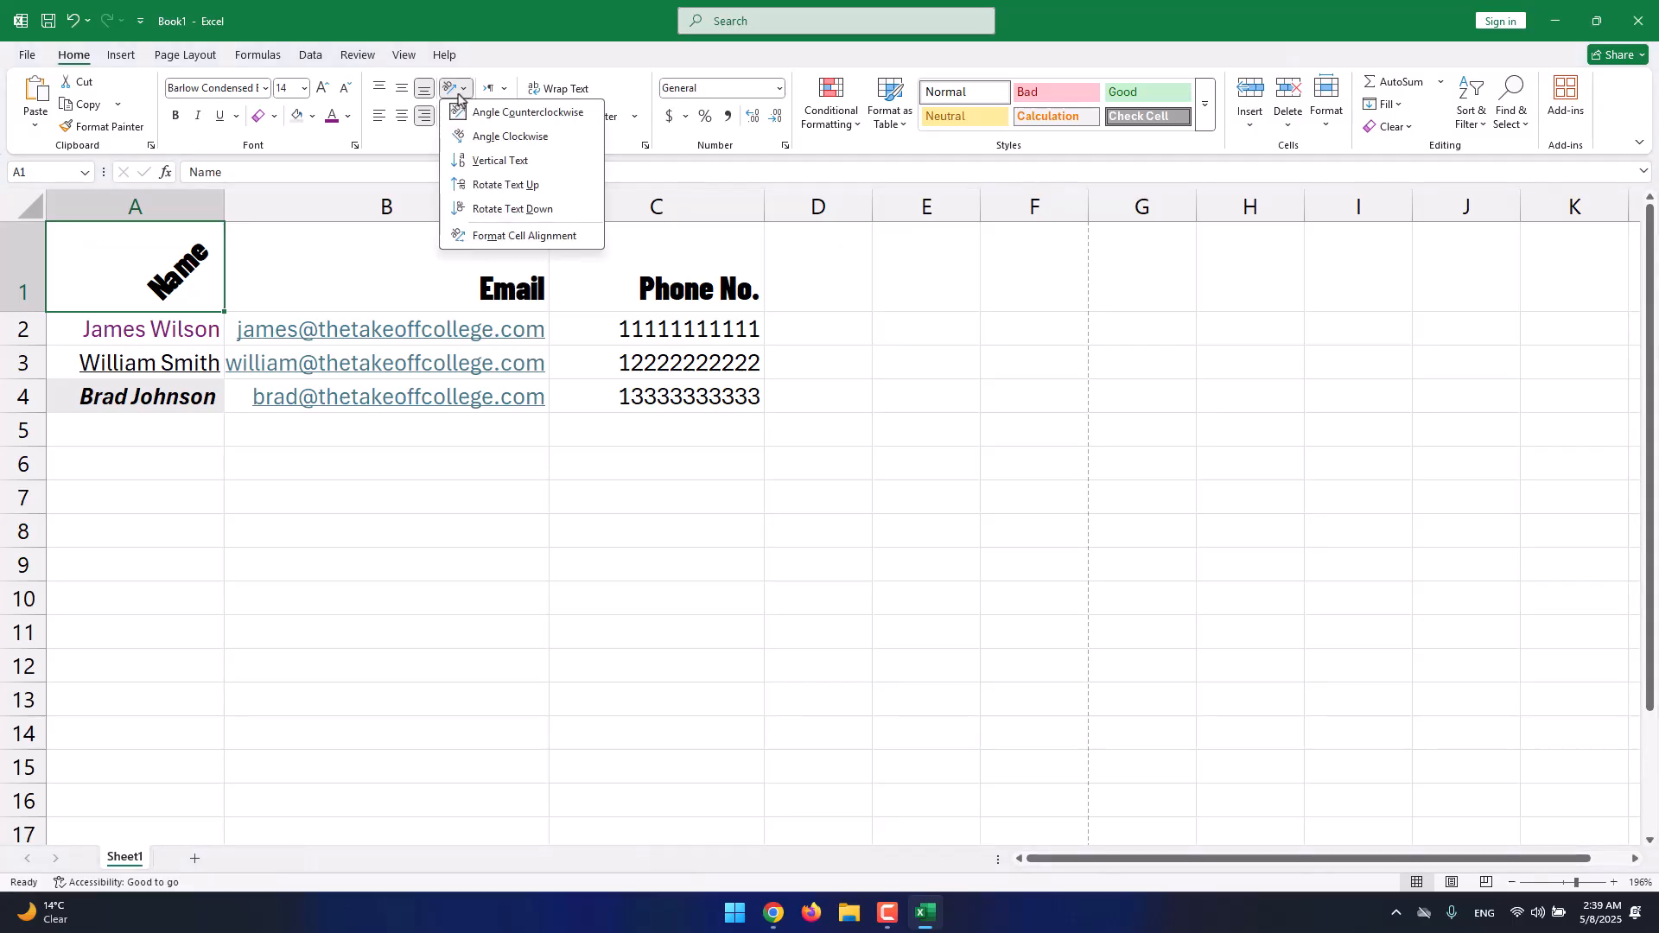
{"action": "left_click", "coordinate": [557, 140]}
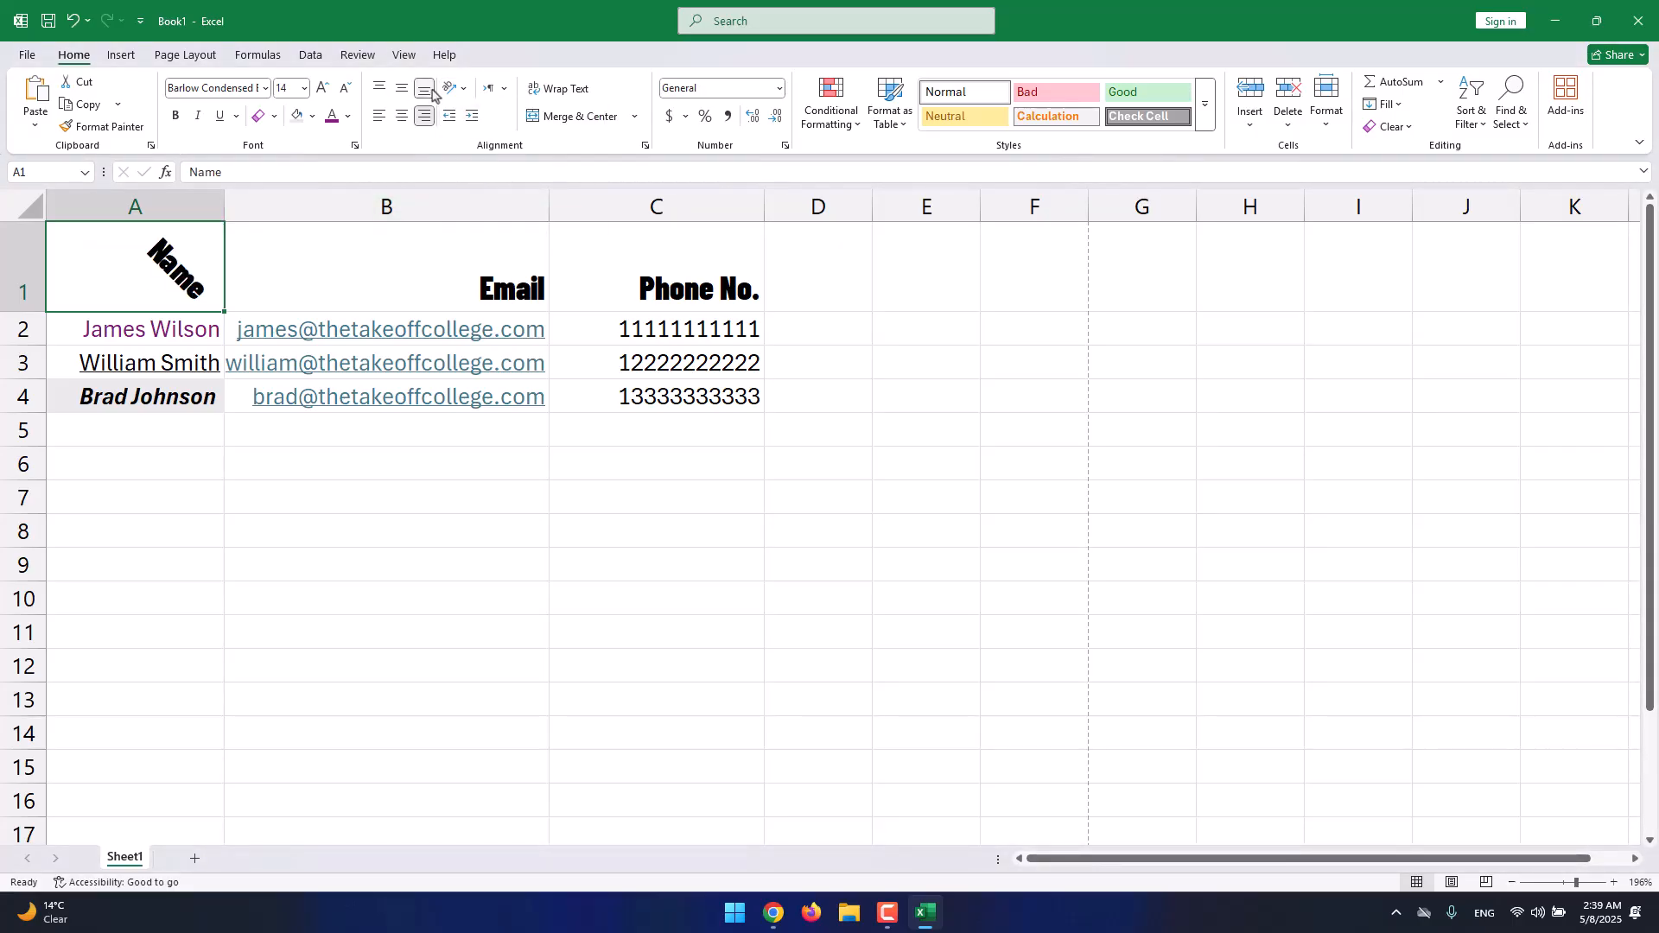
{"action": "left_click", "coordinate": [458, 90]}
{"action": "left_click", "coordinate": [525, 161]}
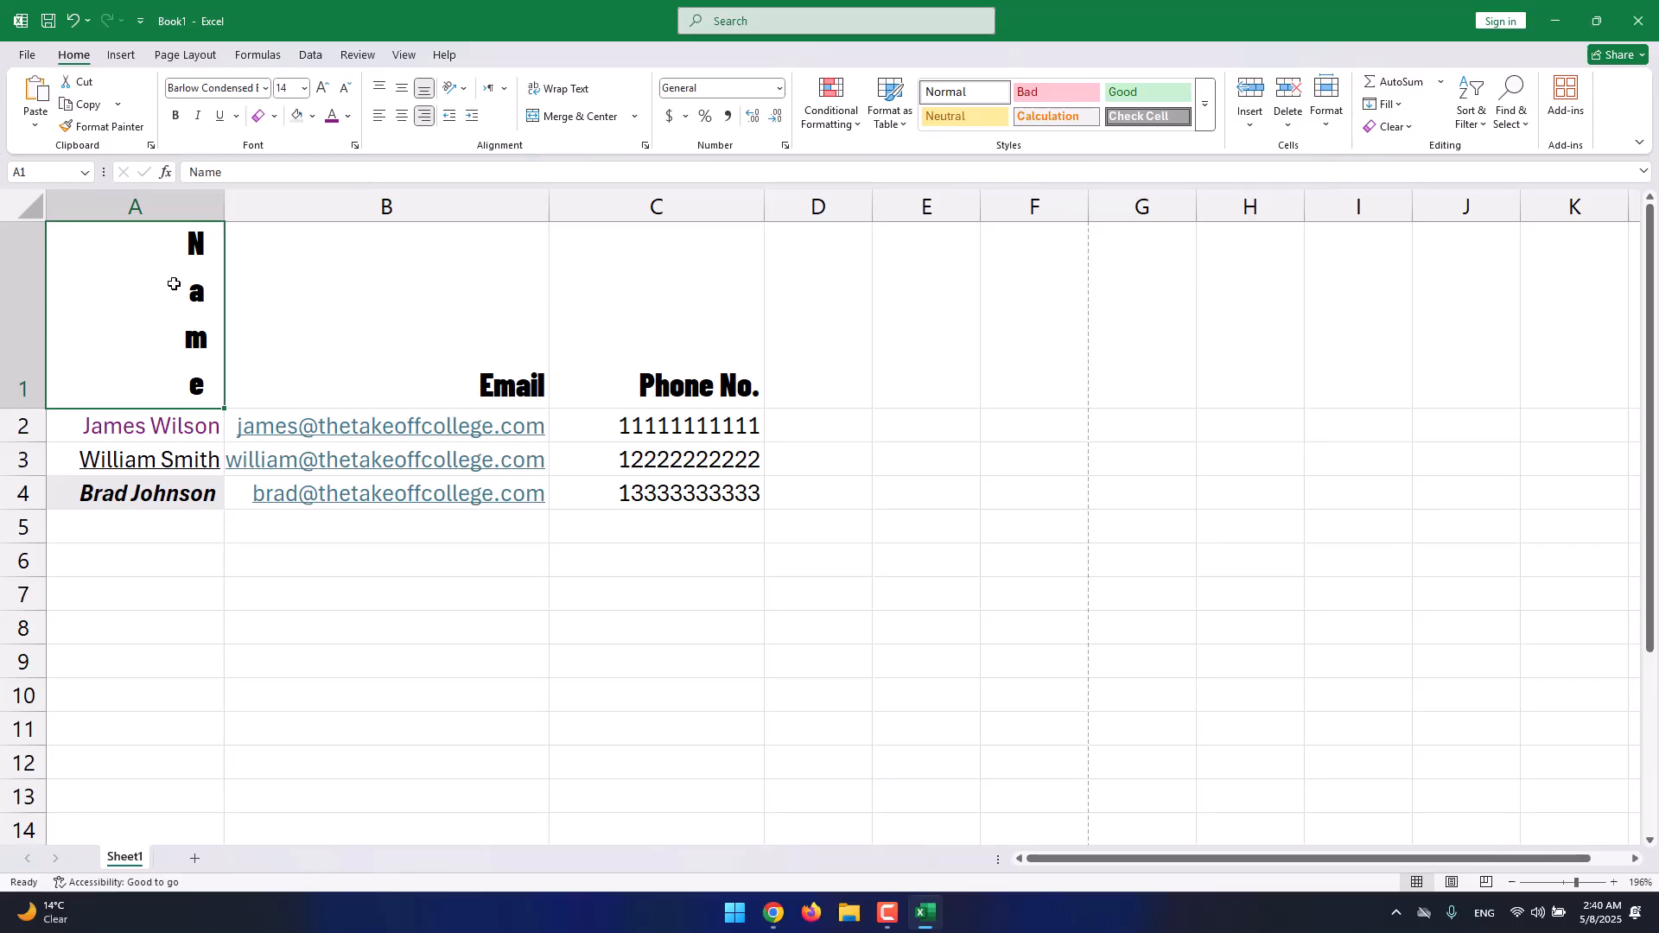
Try Rotate Text Up and Rotate Text Down on the Name header in A1, and restore its horizontal orientation.
{"action": "left_click", "coordinate": [453, 89]}
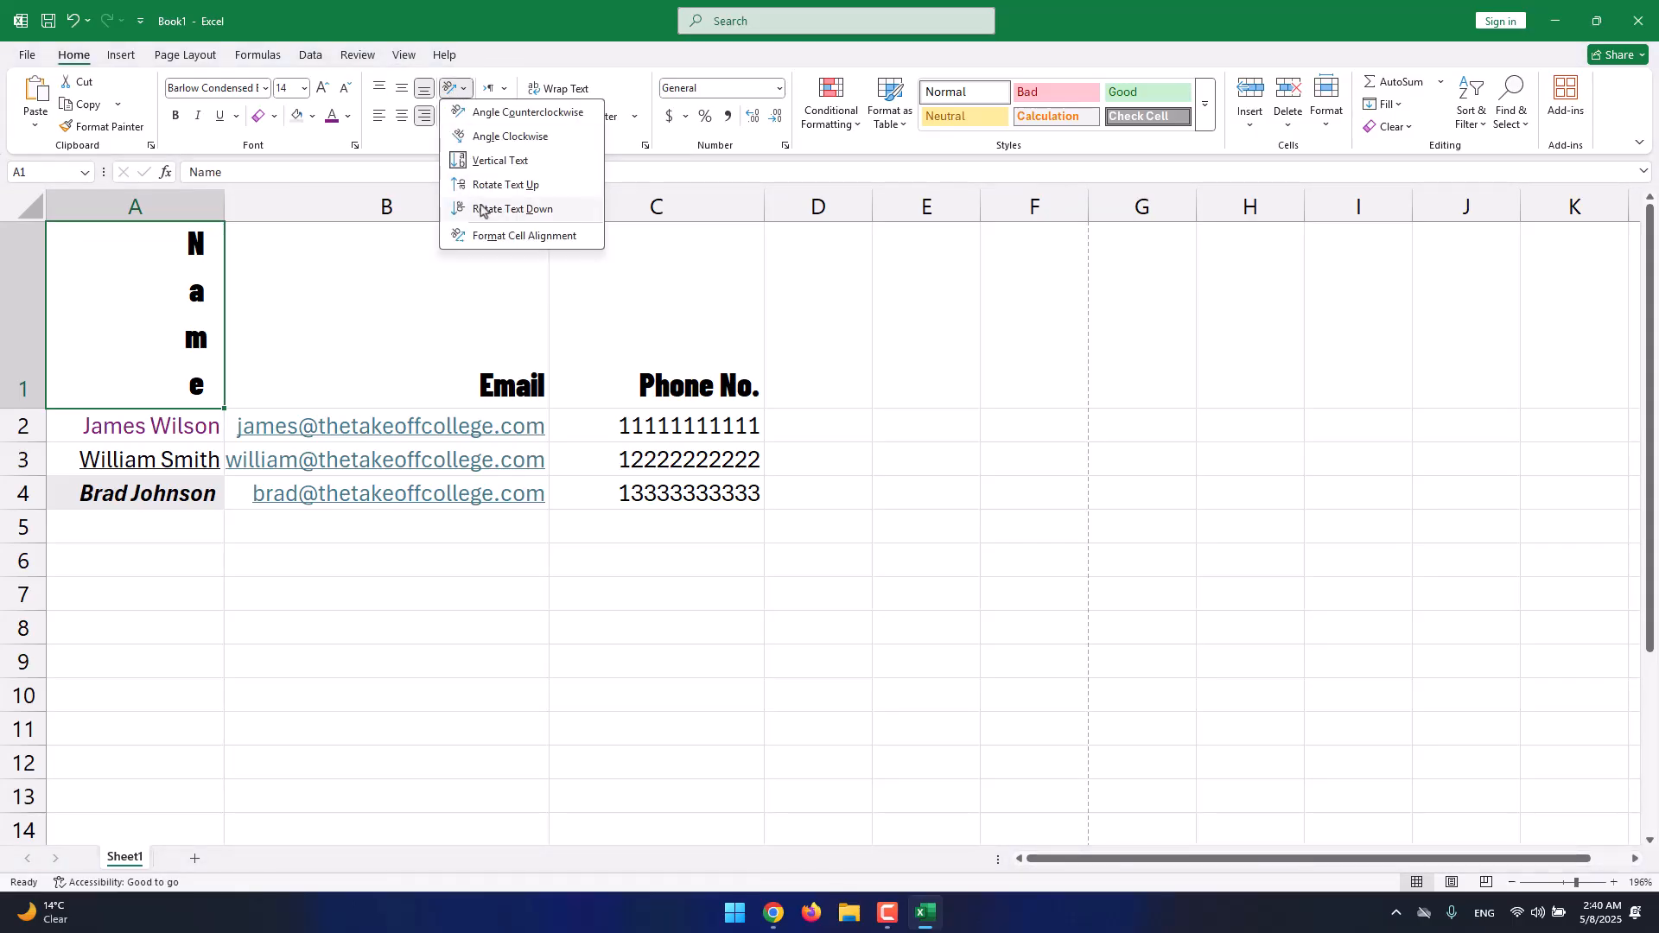
{"action": "left_click", "coordinate": [498, 186]}
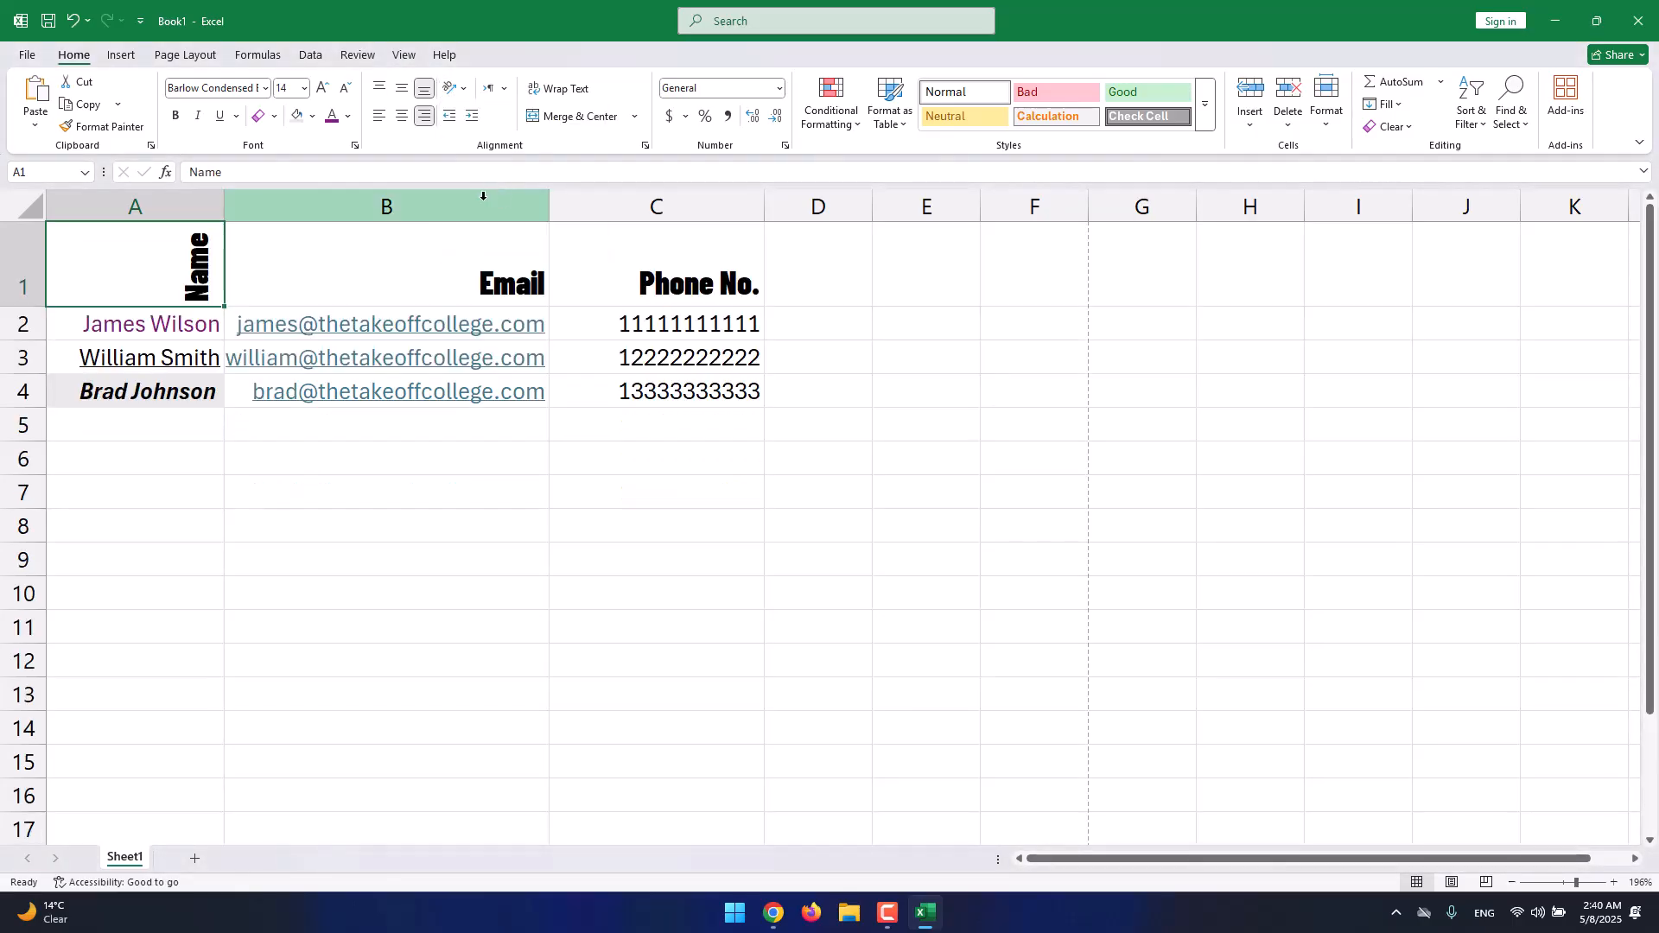
{"action": "left_click", "coordinate": [458, 90]}
{"action": "left_click", "coordinate": [494, 214]}
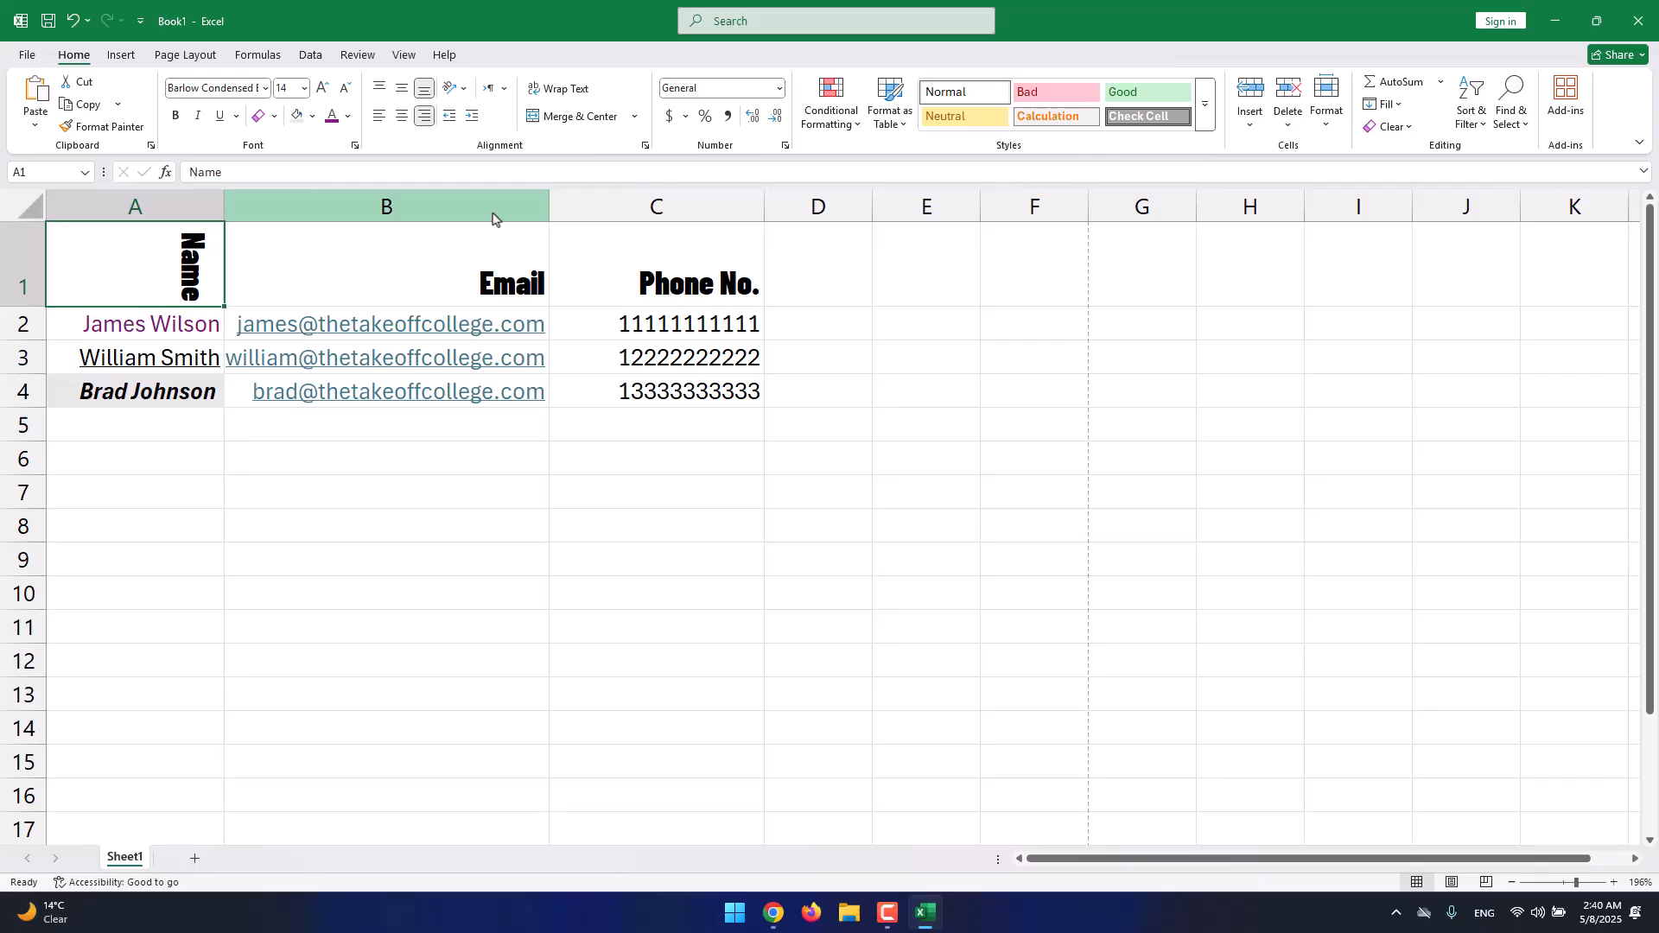
{"action": "left_click", "coordinate": [453, 89]}
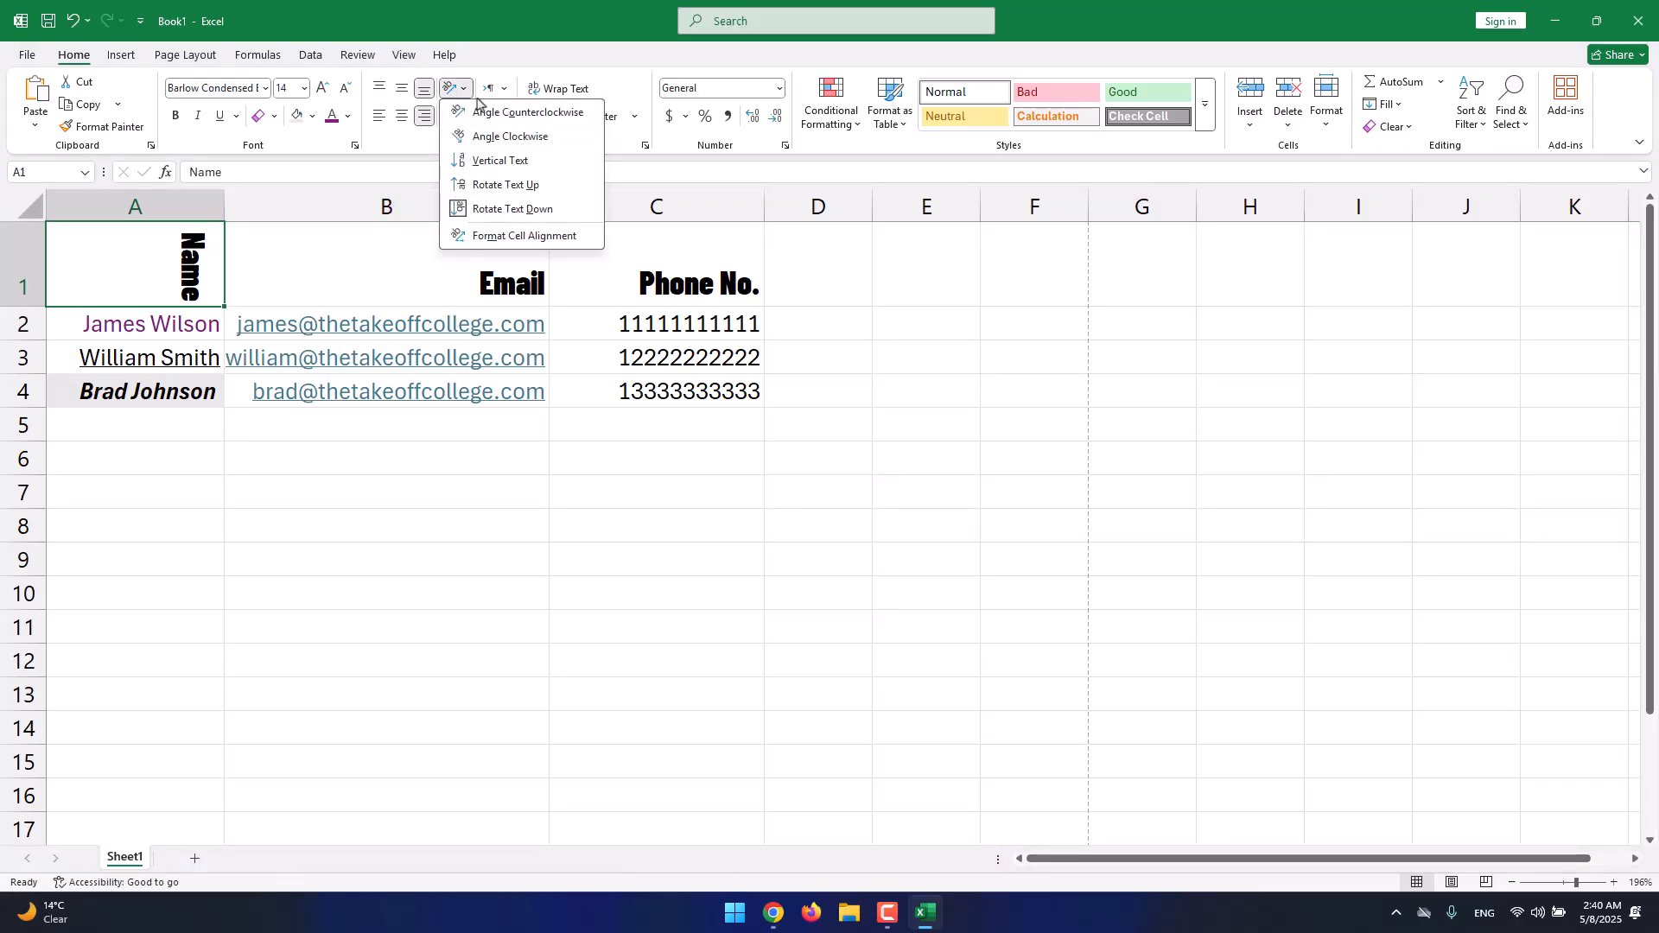
{"action": "left_click", "coordinate": [480, 214]}
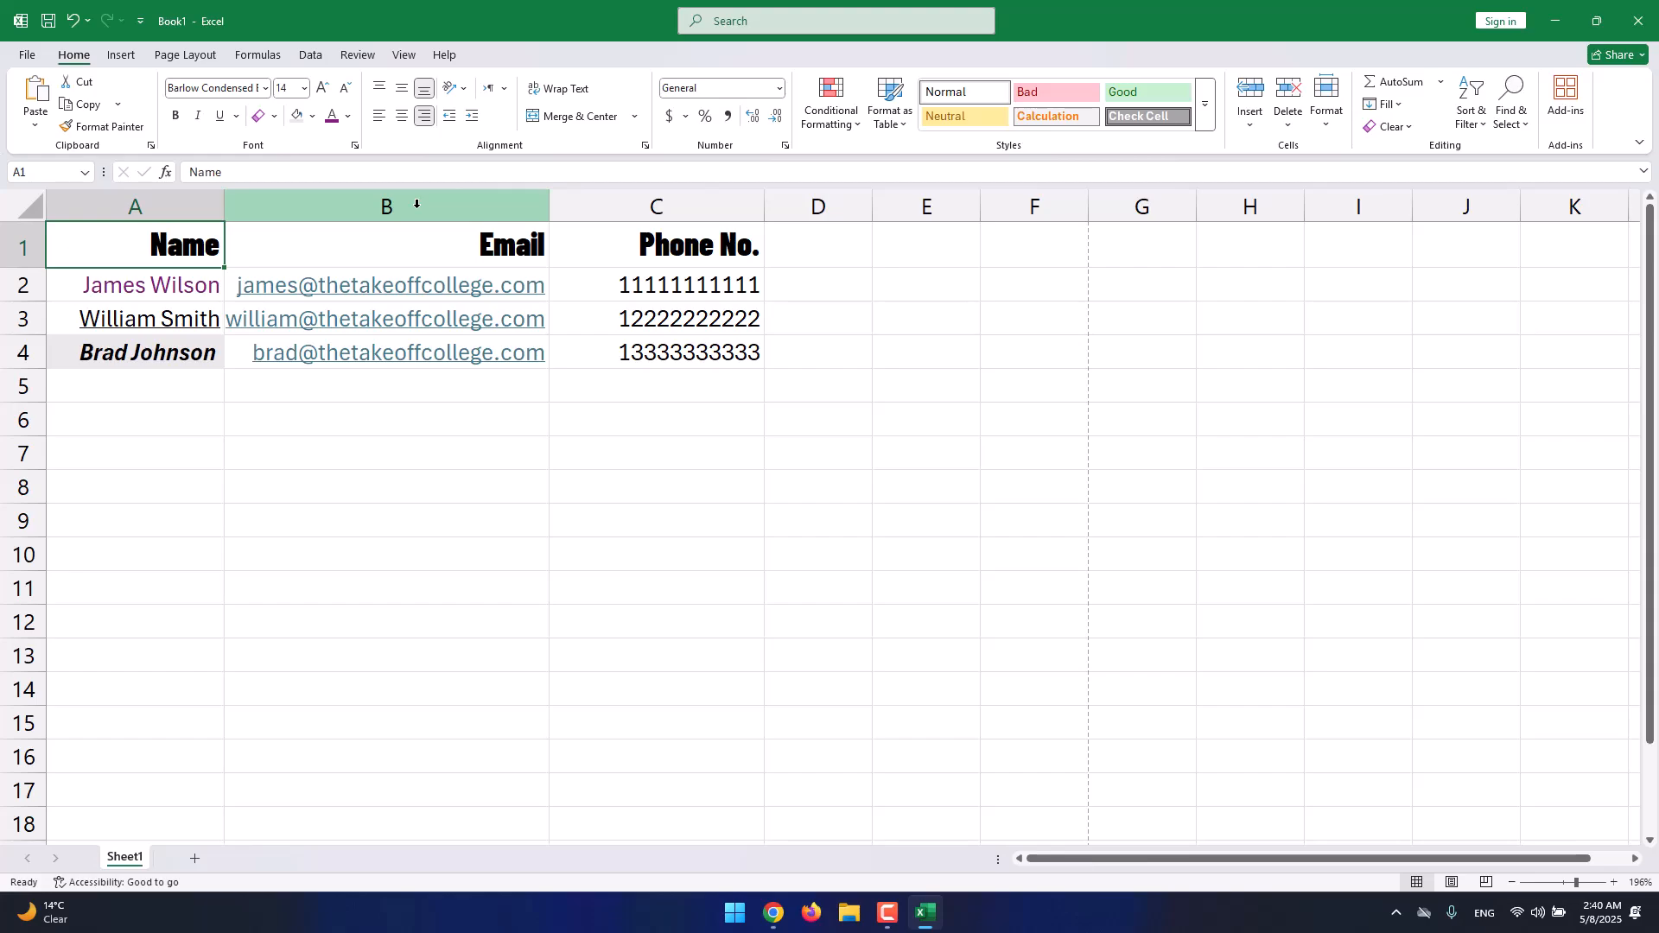
Try the Left-to-Right and Right-to-Left text directions on the Name header in cell A1.
{"action": "left_click", "coordinate": [503, 90]}
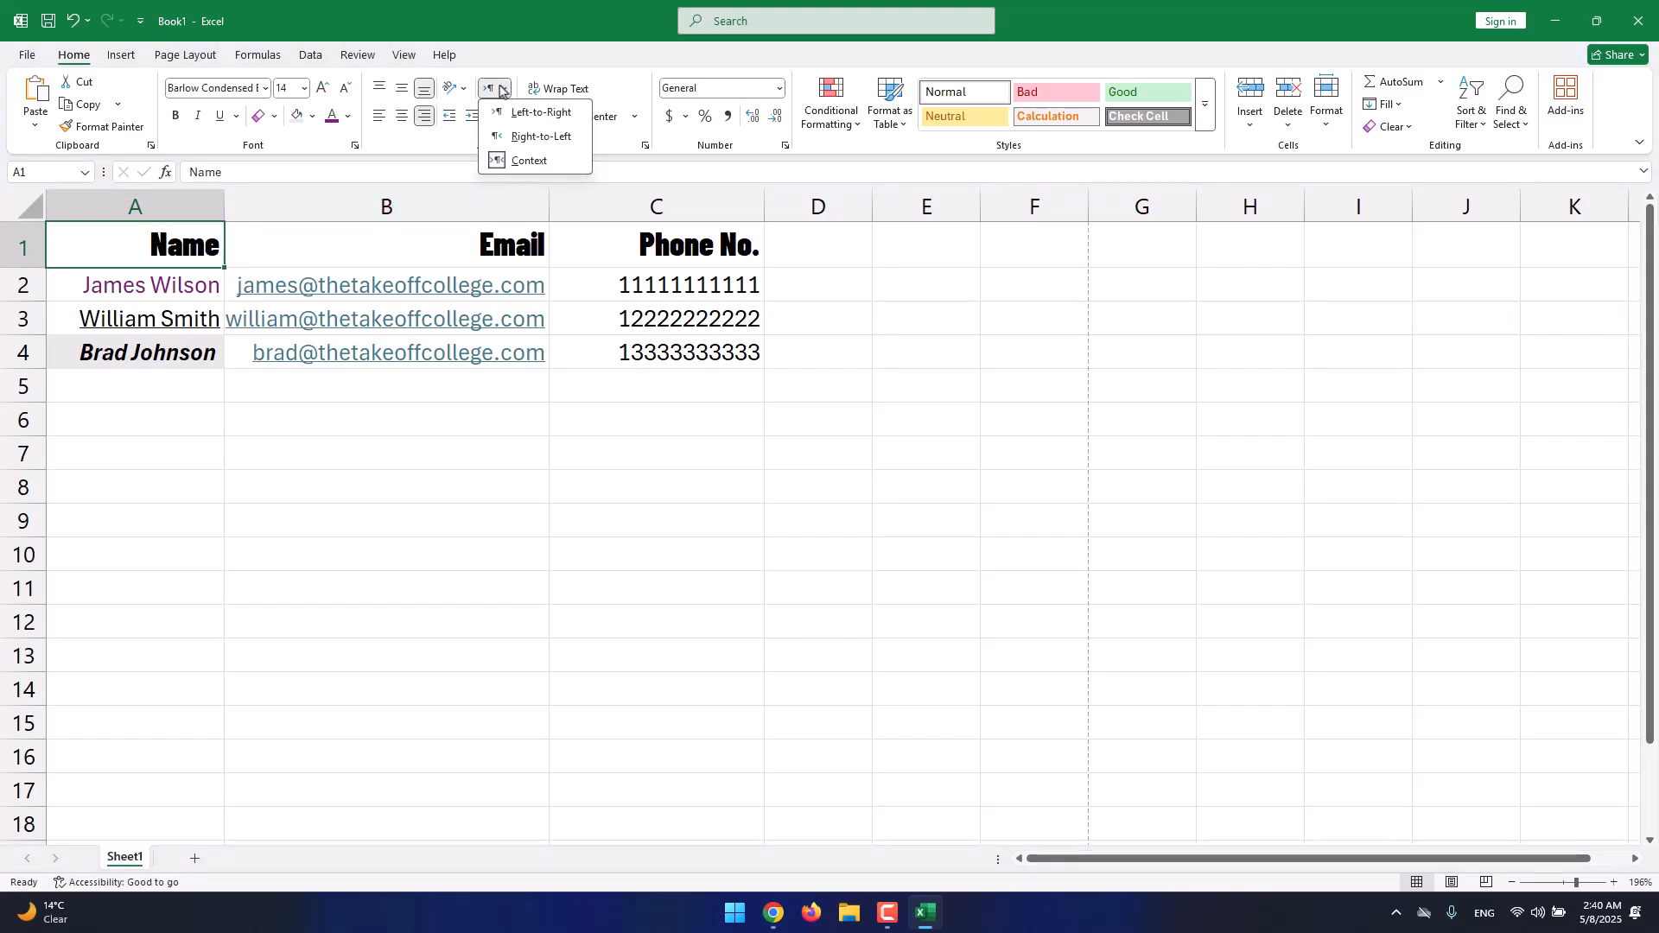
{"action": "left_click", "coordinate": [544, 113]}
{"action": "left_click", "coordinate": [505, 89]}
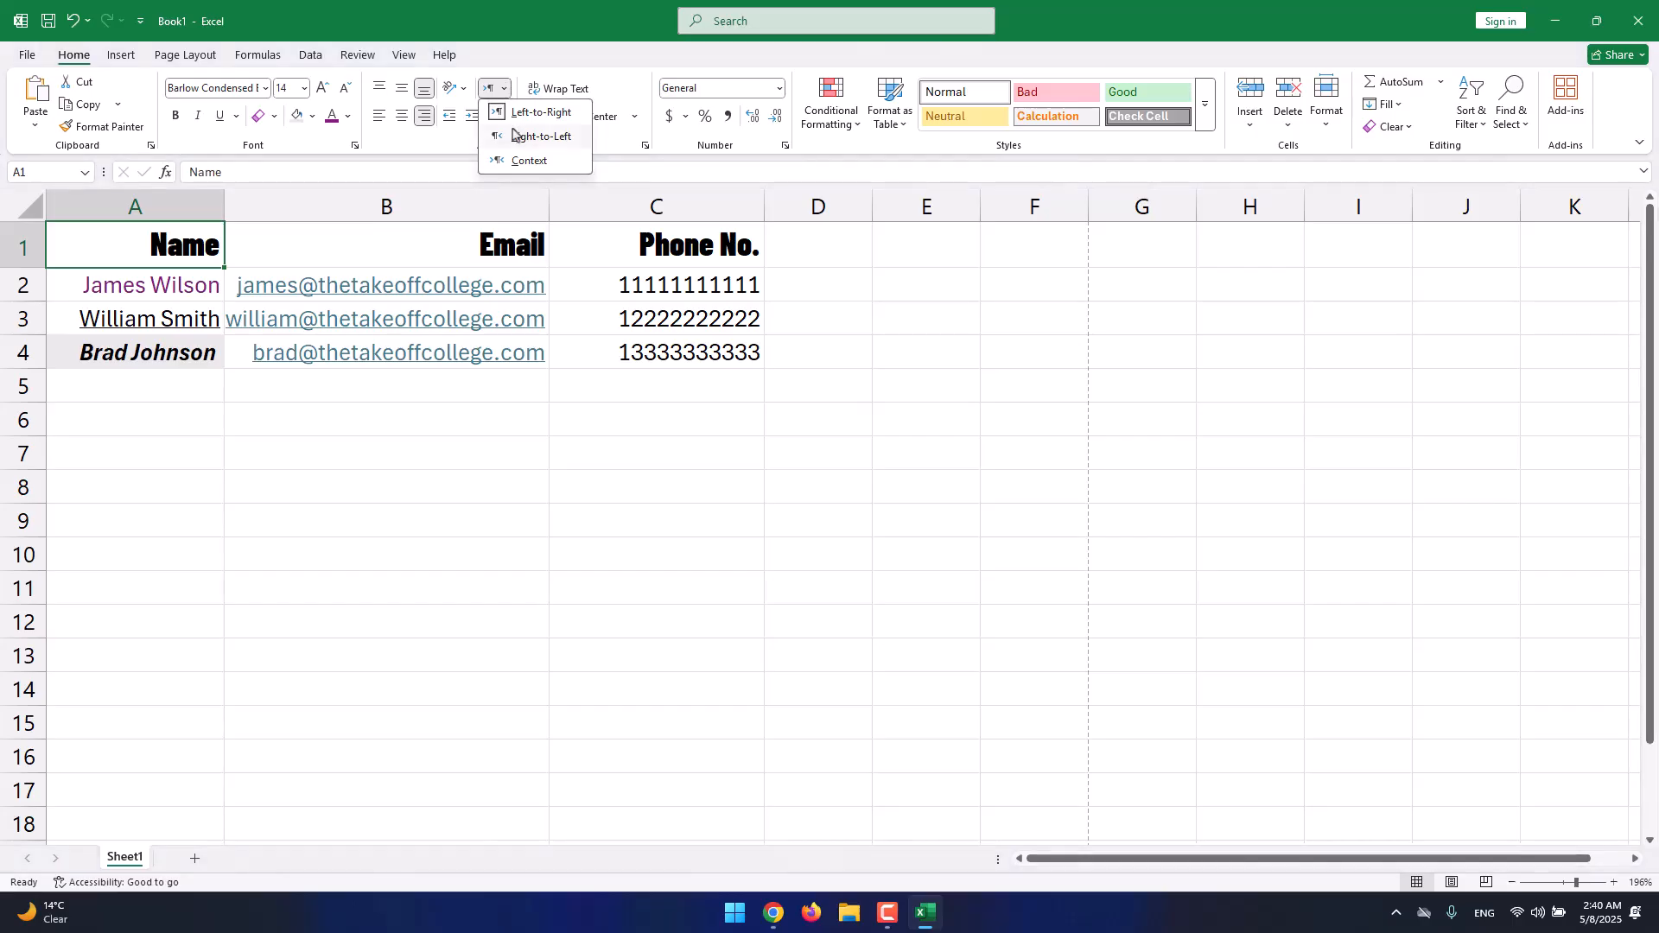
{"action": "left_click", "coordinate": [506, 89]}
{"action": "left_click", "coordinate": [505, 89]}
{"action": "left_click", "coordinate": [505, 89]}
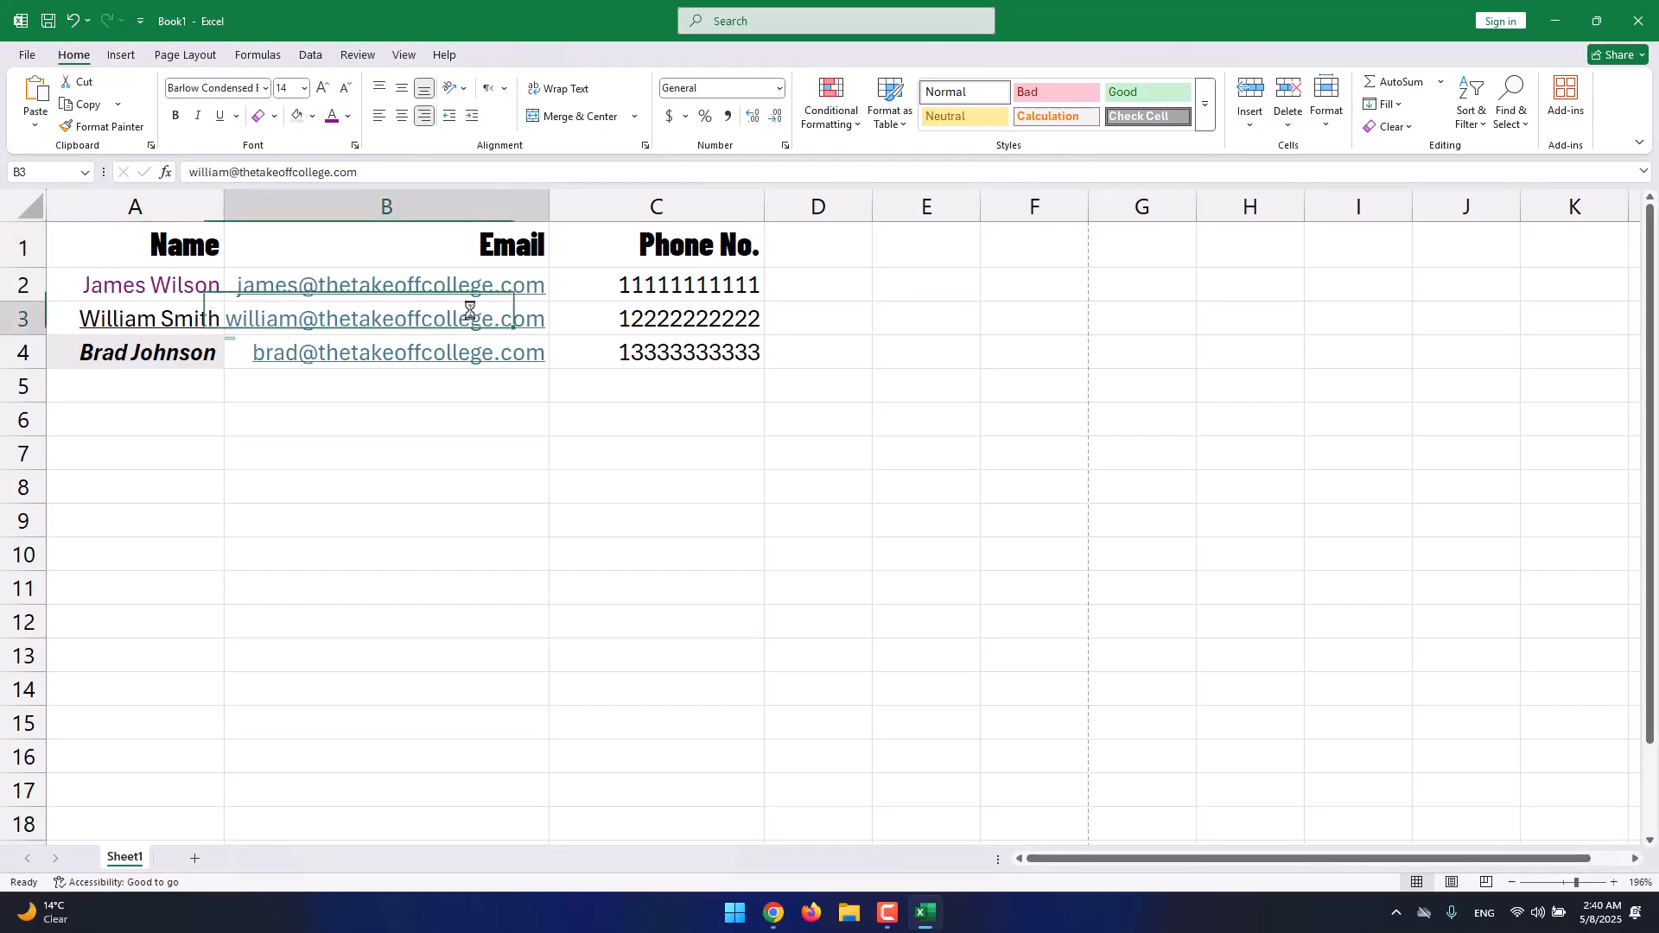
Set the text direction of the entire sheet to Context.
{"action": "key", "text": "ctrl+a"}
{"action": "key", "text": "ctrl+a"}
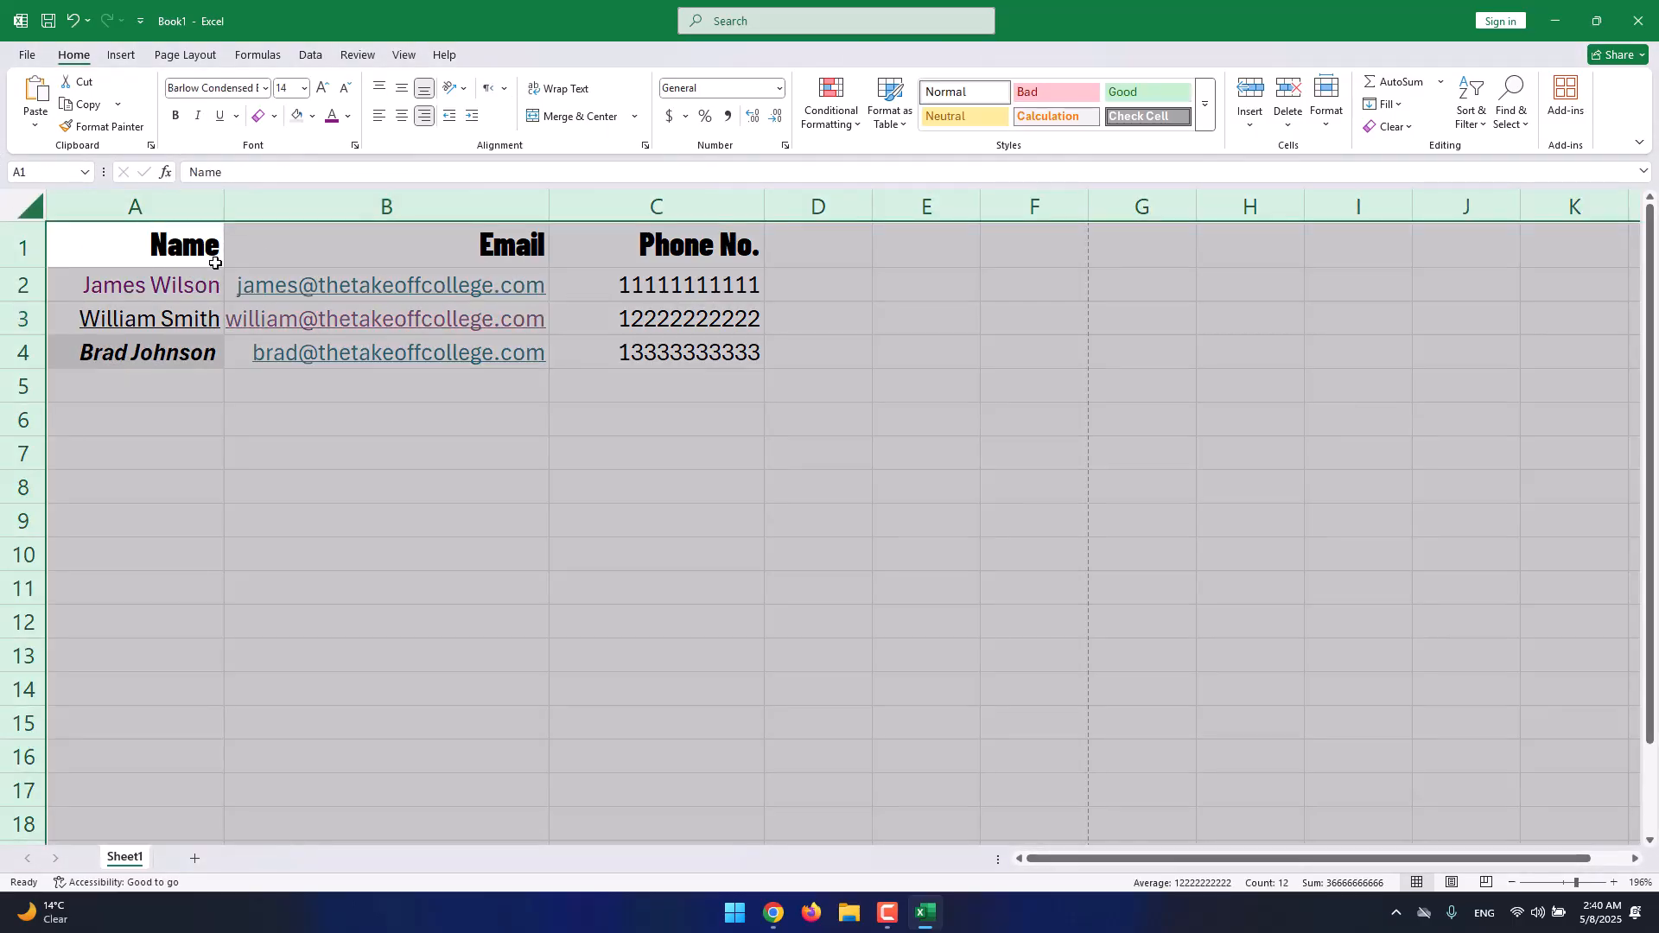
{"action": "left_click", "coordinate": [492, 89]}
{"action": "left_click", "coordinate": [492, 91]}
{"action": "left_click", "coordinate": [505, 88]}
{"action": "left_click", "coordinate": [497, 161]}
{"action": "left_click", "coordinate": [507, 89]}
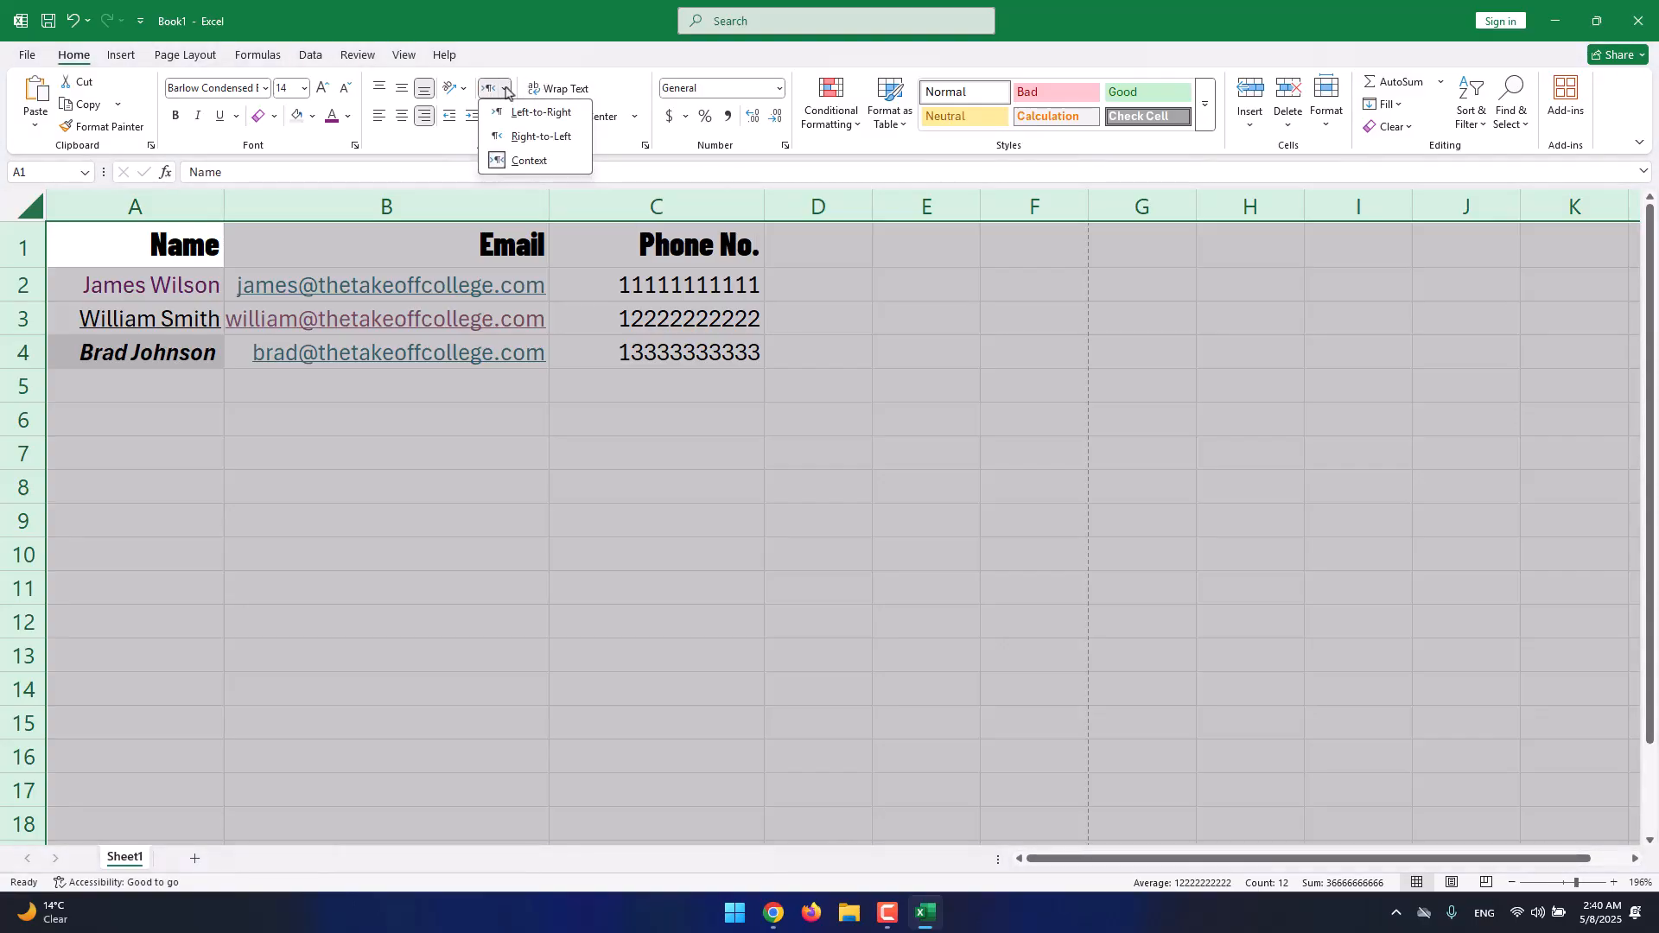
{"action": "left_click", "coordinate": [387, 260]}
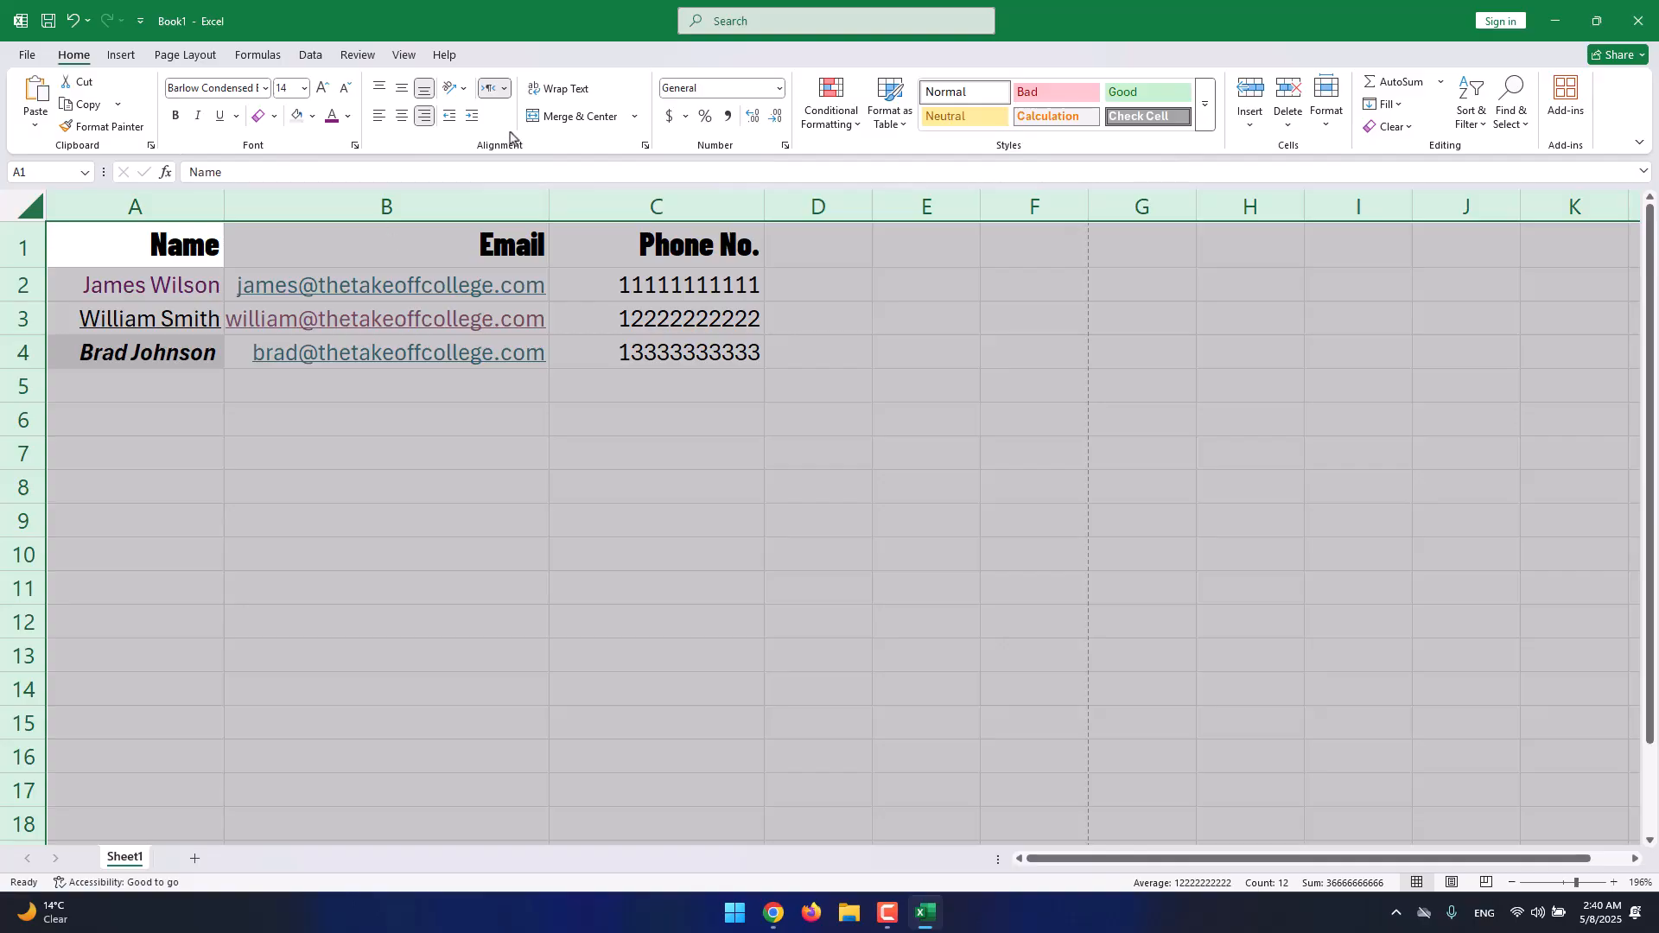
{"action": "left_click", "coordinate": [504, 88]}
{"action": "left_click", "coordinate": [513, 159]}
Center the contents of the entire sheet, and change them to left alignment.
{"action": "left_click", "coordinate": [402, 115]}
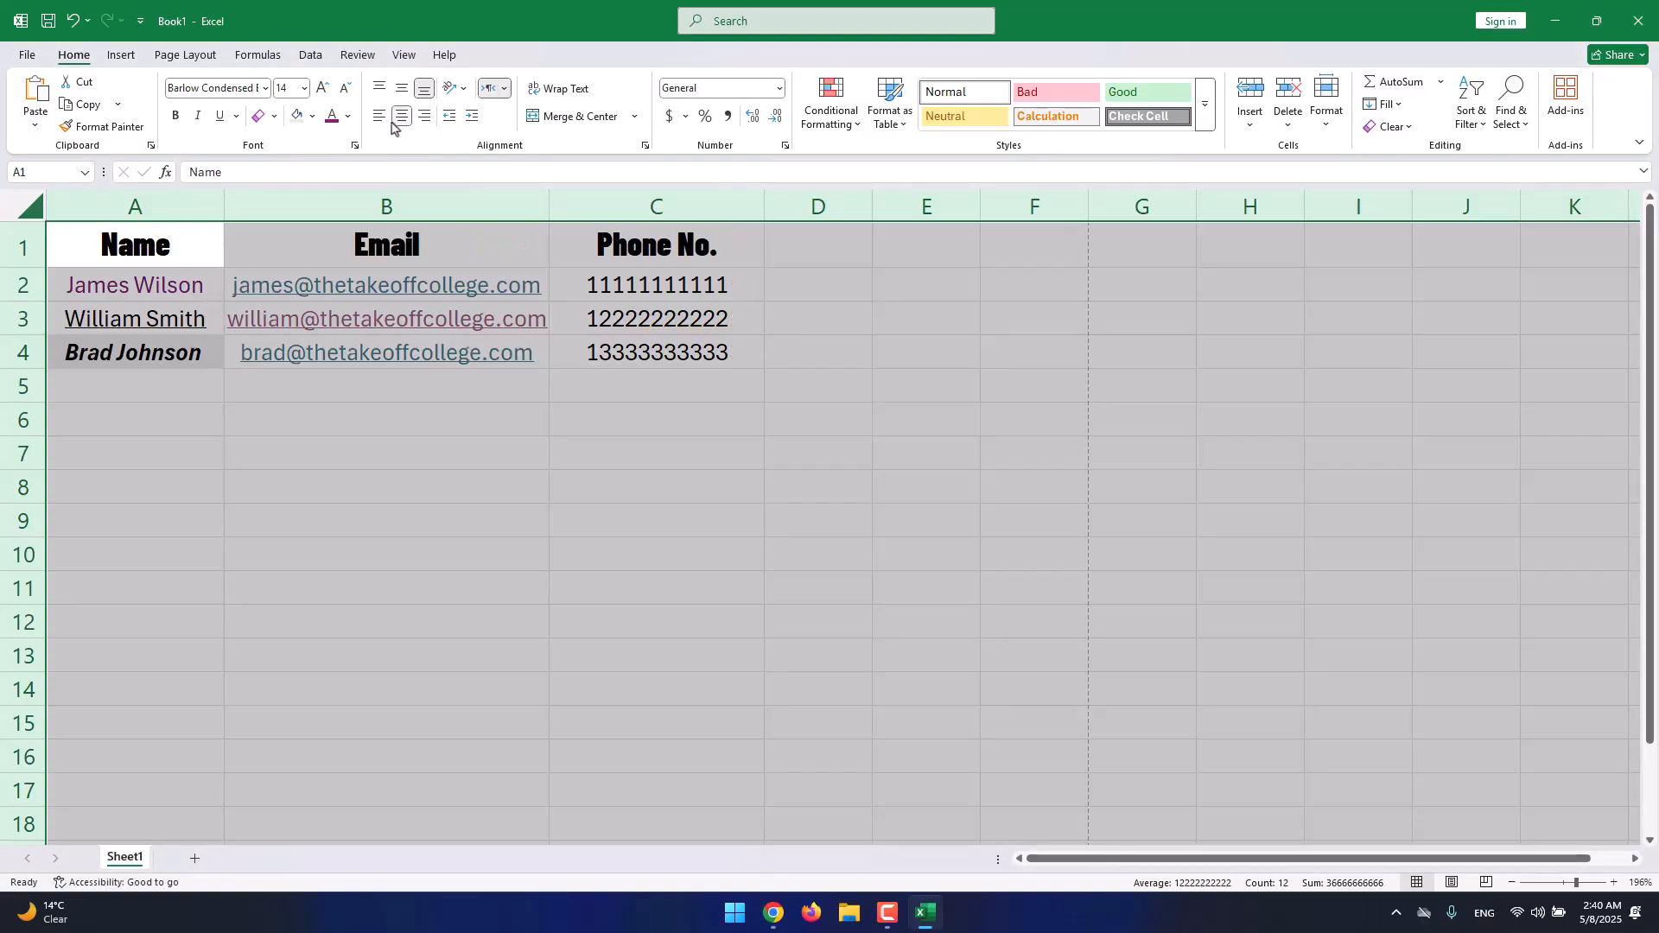
{"action": "left_click", "coordinate": [379, 115]}
{"action": "left_click", "coordinate": [422, 251]}
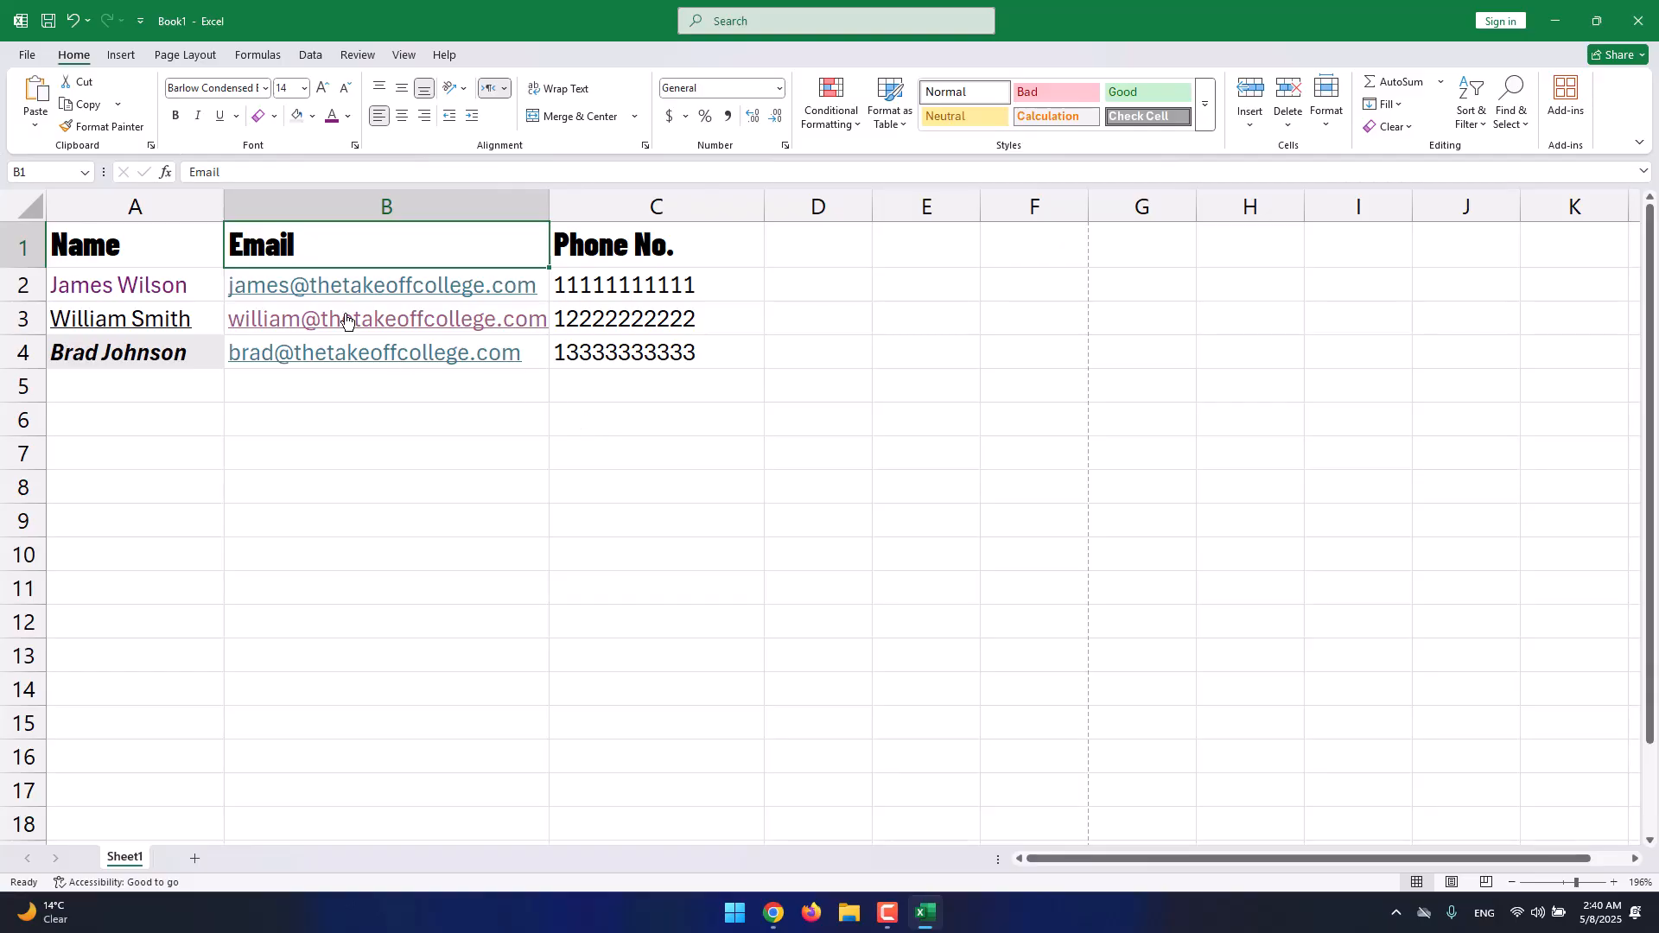
Preview the available cell styles, such as Normal, on the table range A1:C4 without applying one.
{"action": "left_click", "coordinate": [19, 201]}
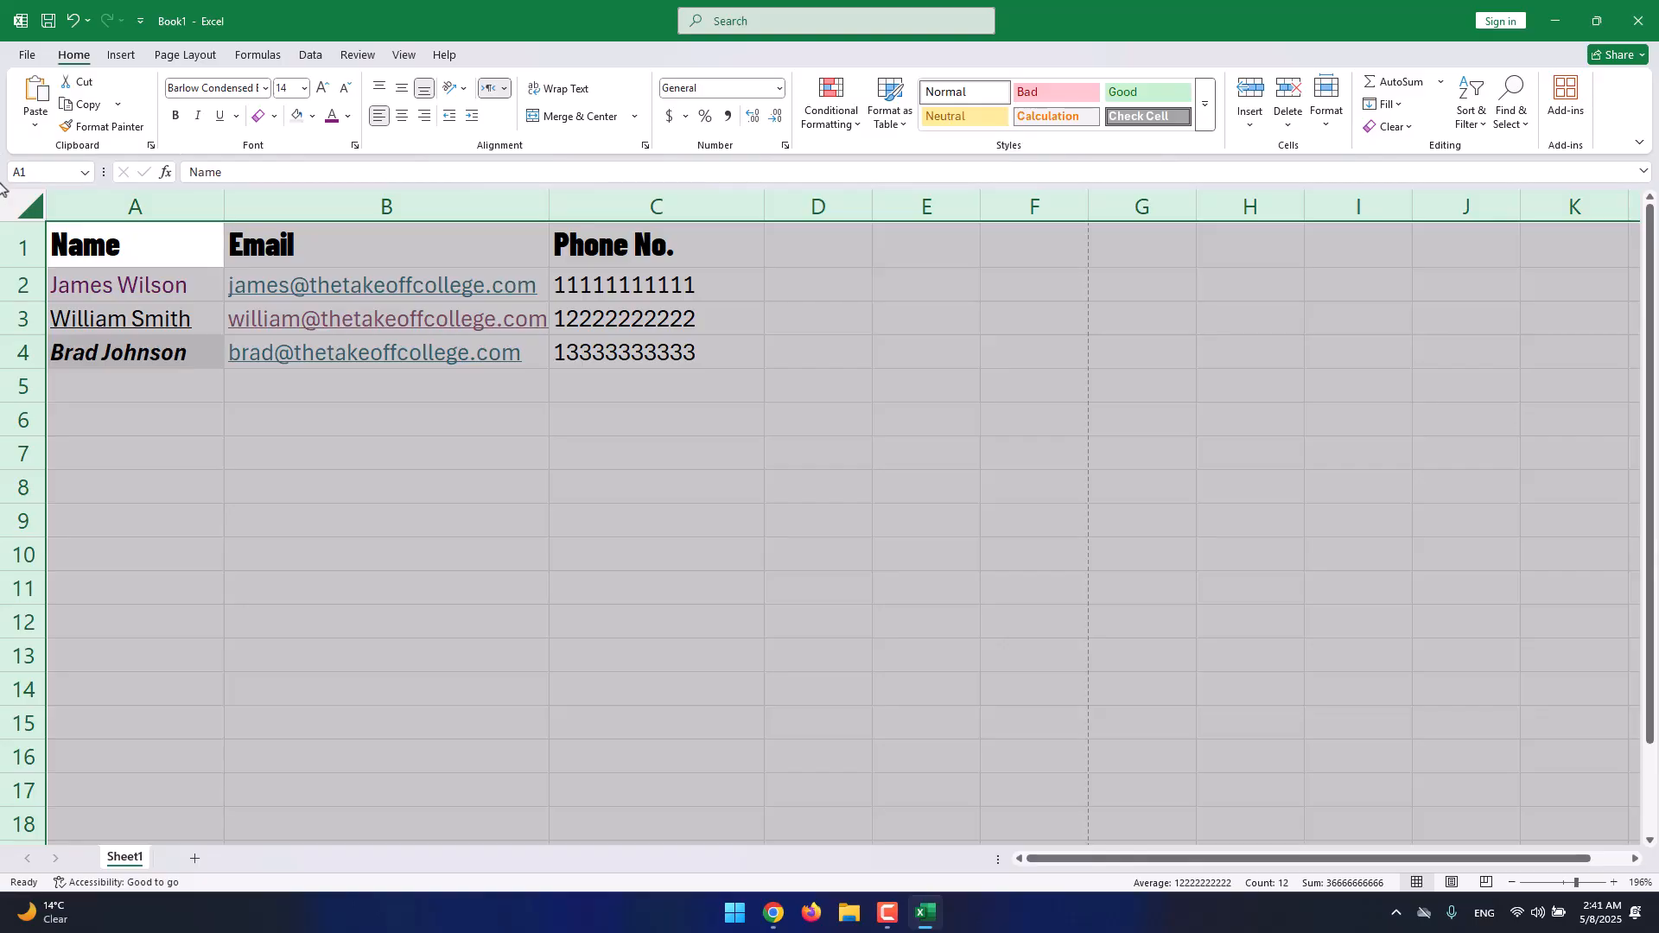
{"action": "left_click", "coordinate": [644, 286]}
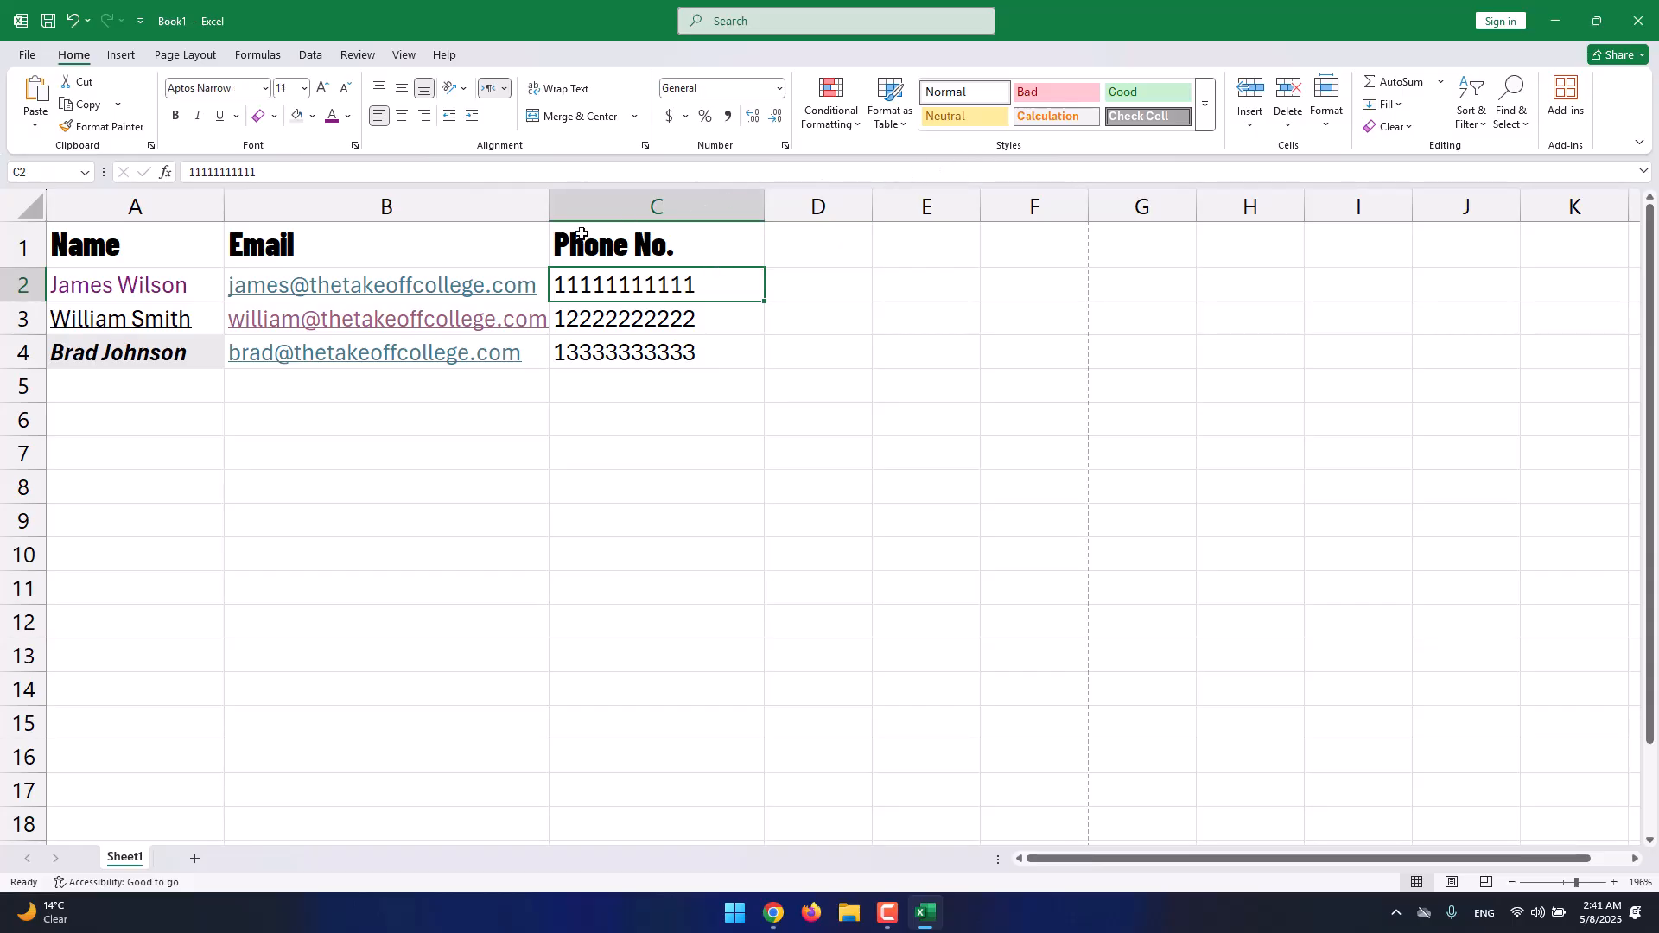
{"action": "left_click_drag", "start_coordinate": [156, 248], "coordinate": [662, 350]}
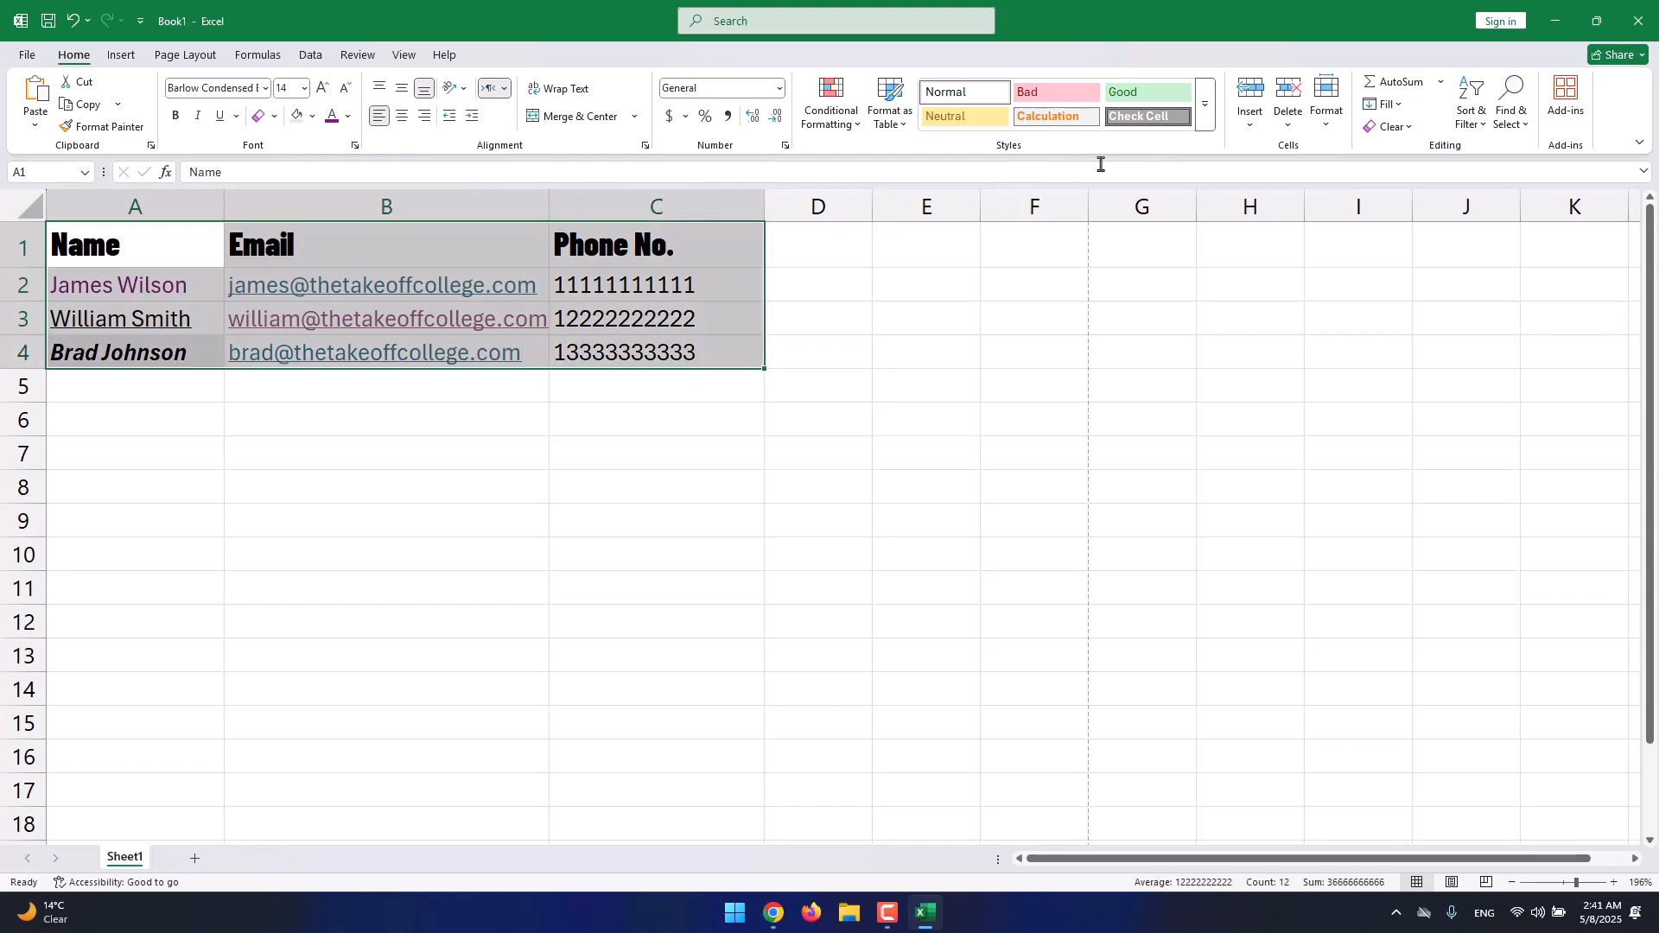
{"action": "left_click", "coordinate": [1205, 105]}
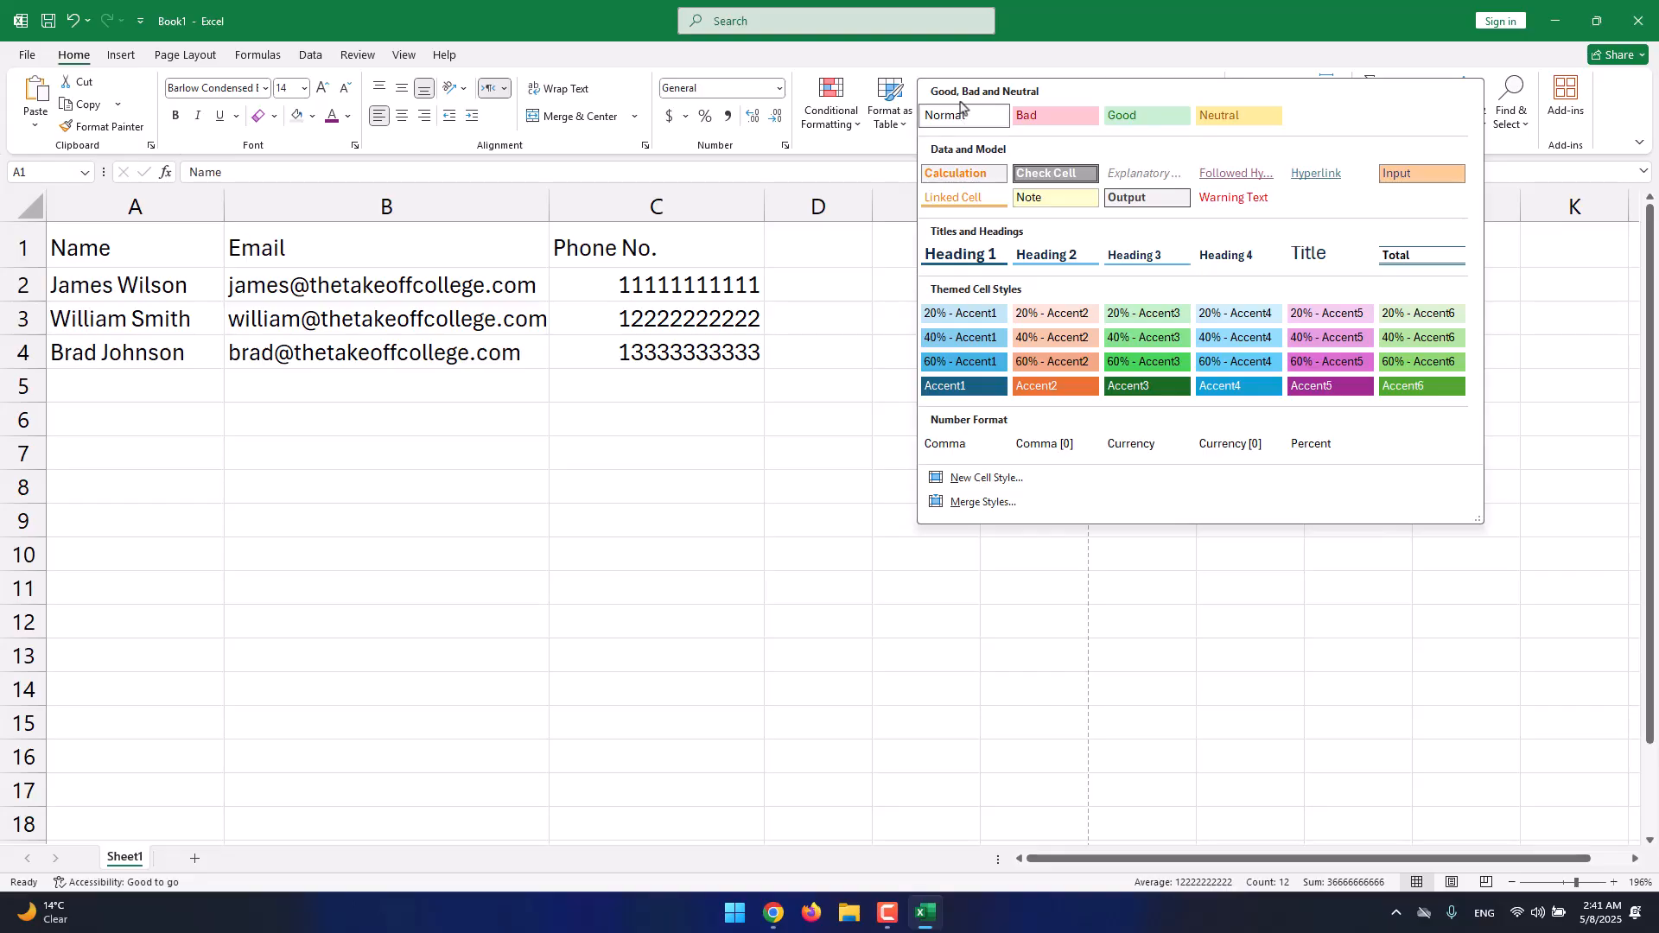
{"action": "left_click", "coordinate": [135, 261]}
{"action": "left_click", "coordinate": [135, 260]}
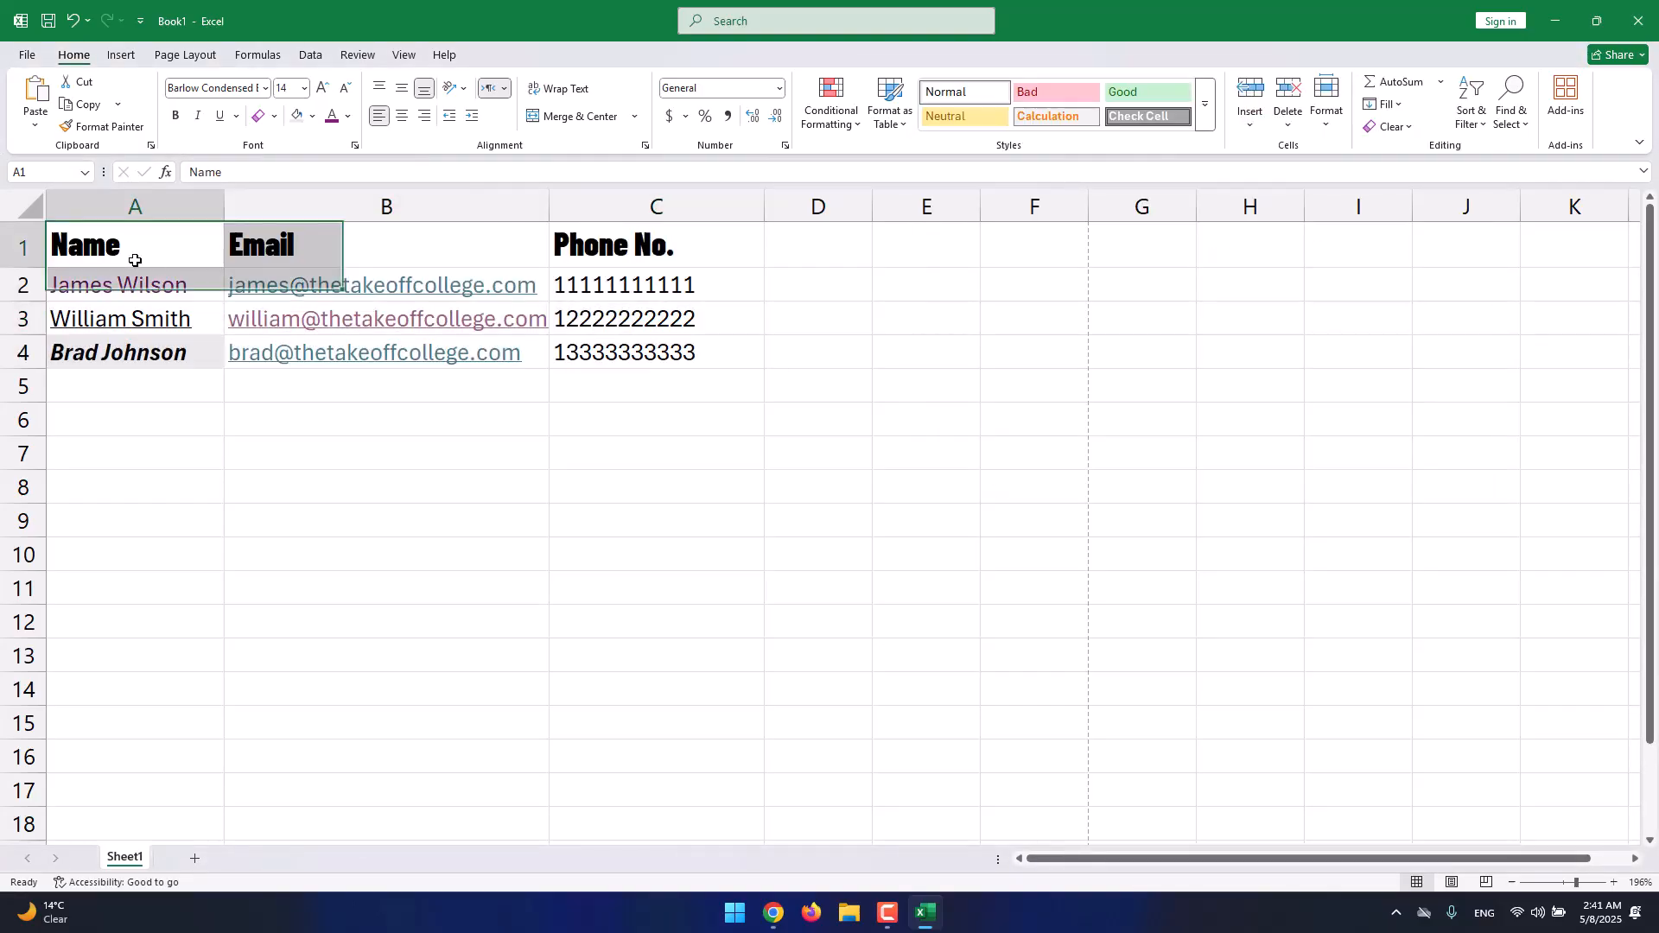
Try the Heading 2 cell style on the whole of row 1, and undo it.
{"action": "left_click", "coordinate": [33, 248]}
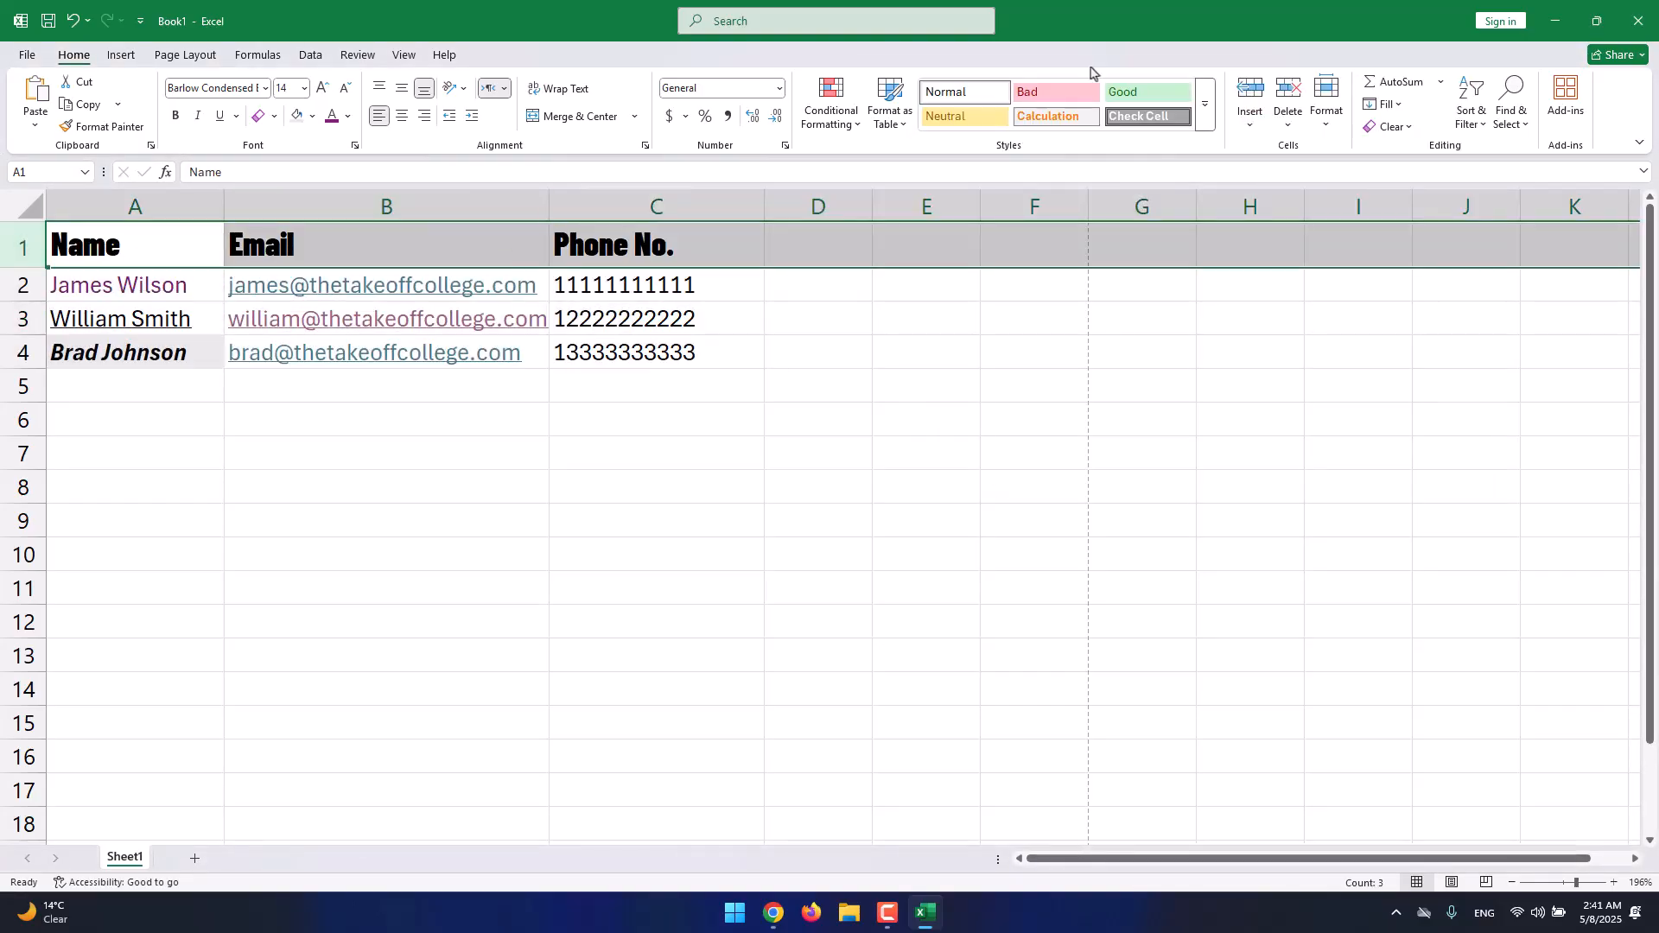
{"action": "left_click", "coordinate": [1206, 104]}
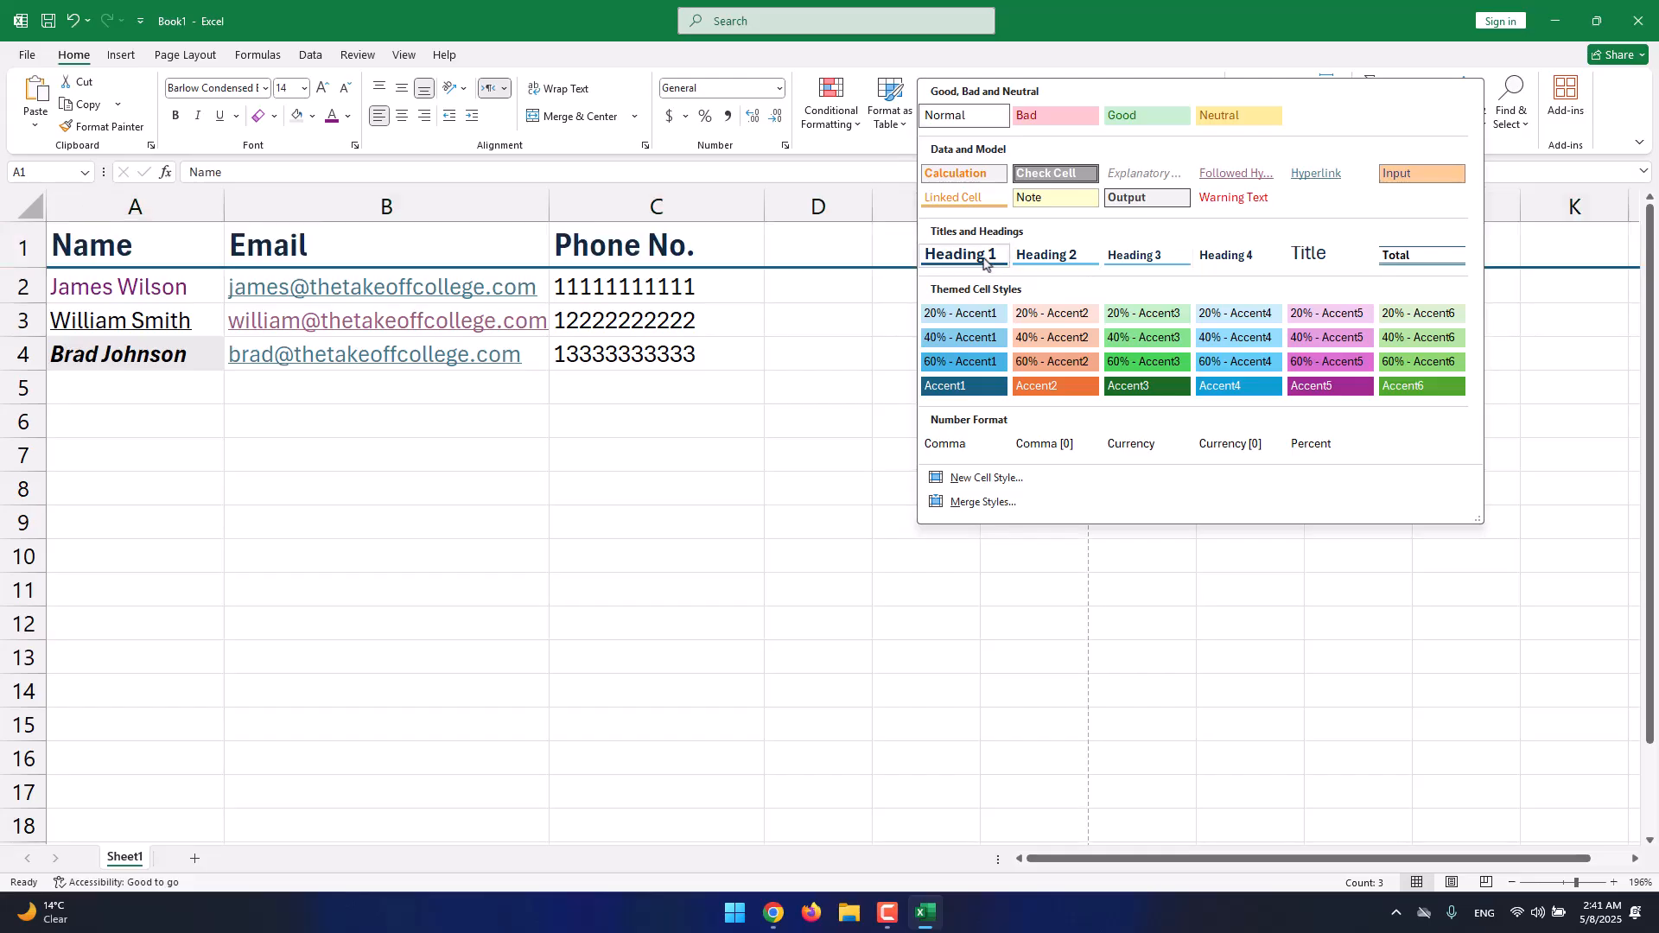
{"action": "left_click", "coordinate": [1081, 258]}
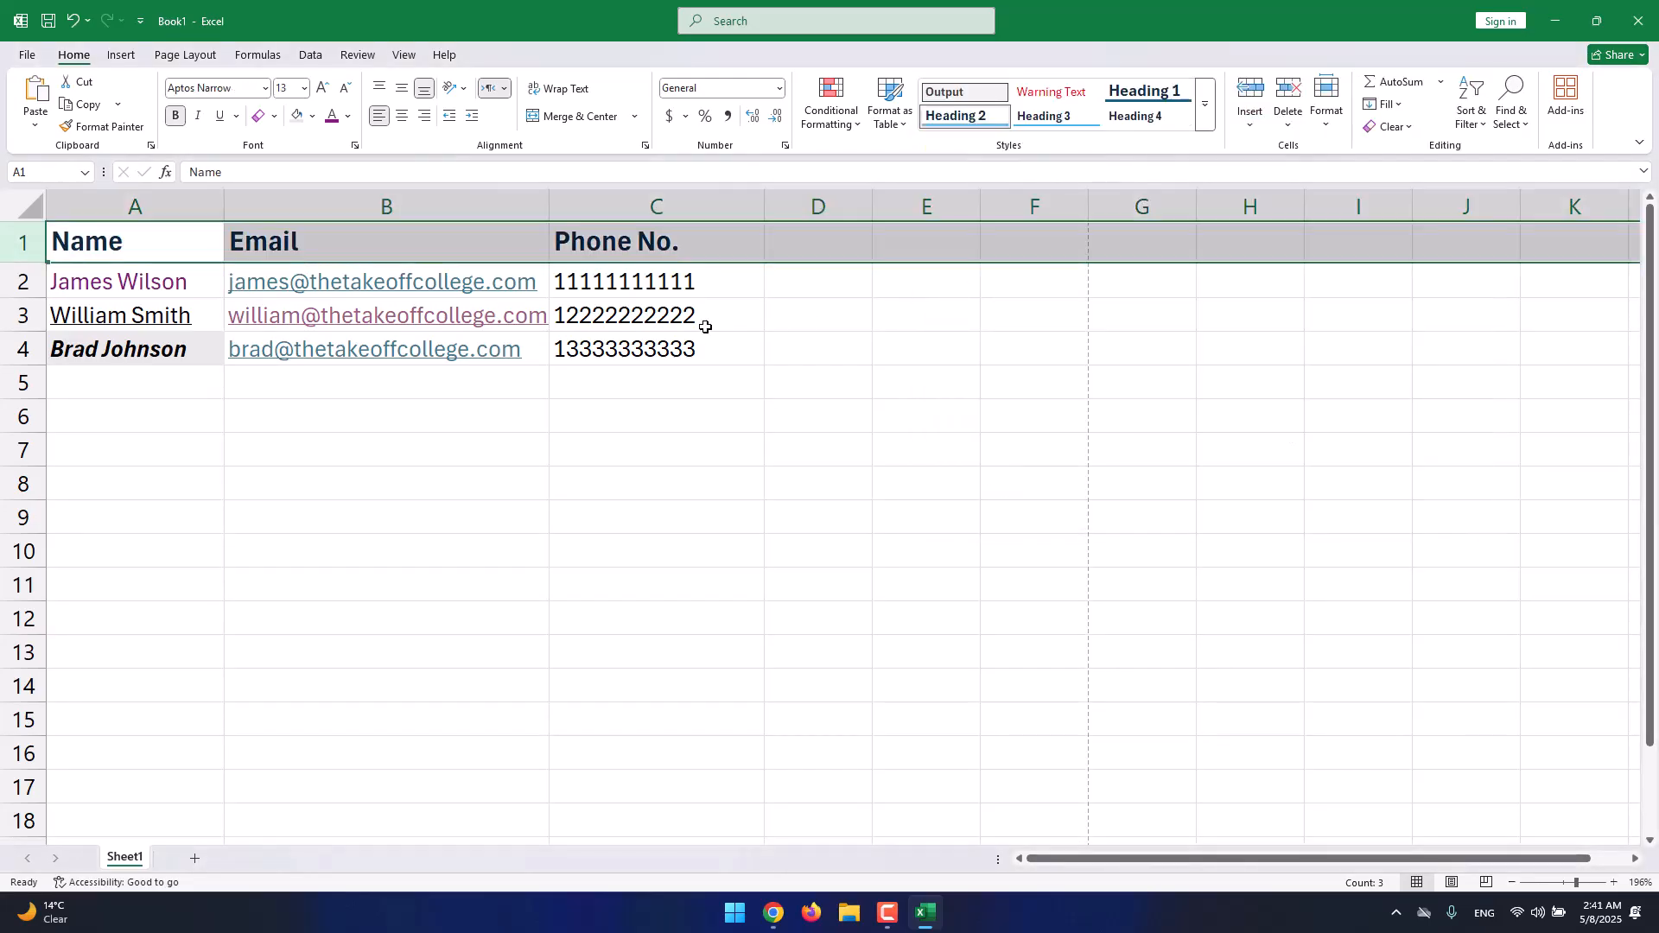
{"action": "left_click", "coordinate": [79, 278]}
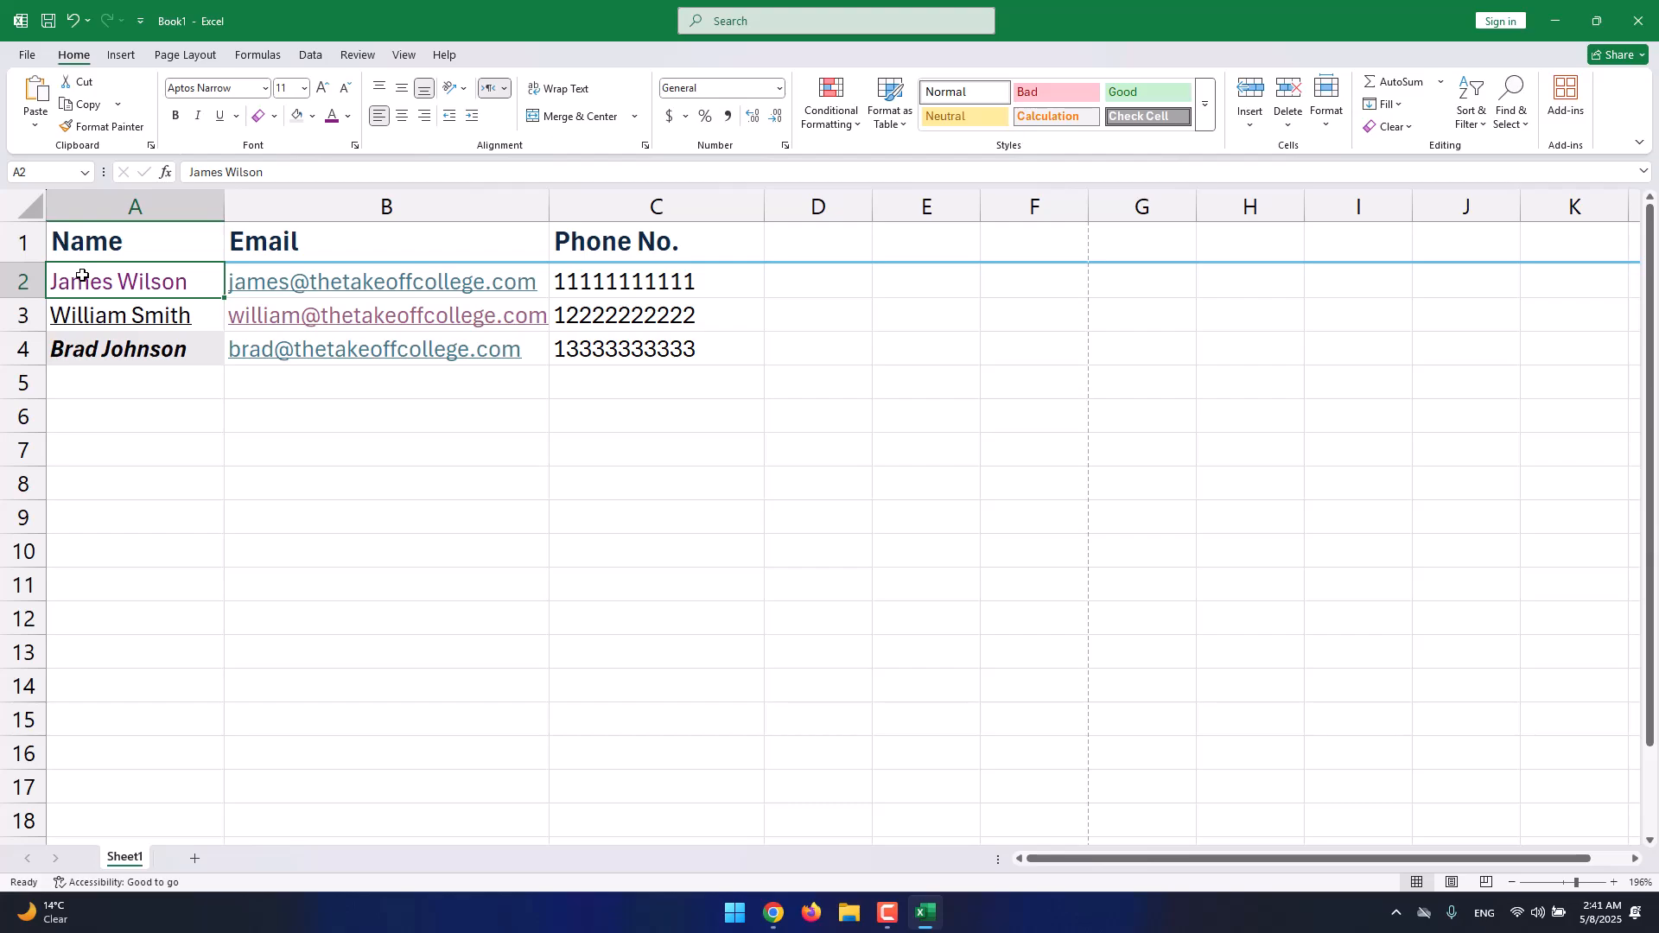
{"action": "key", "text": "ctrl+z"}
Apply the Heading 3 cell style to only the header cells A1:C1.
{"action": "left_click_drag", "start_coordinate": [83, 250], "coordinate": [585, 242]}
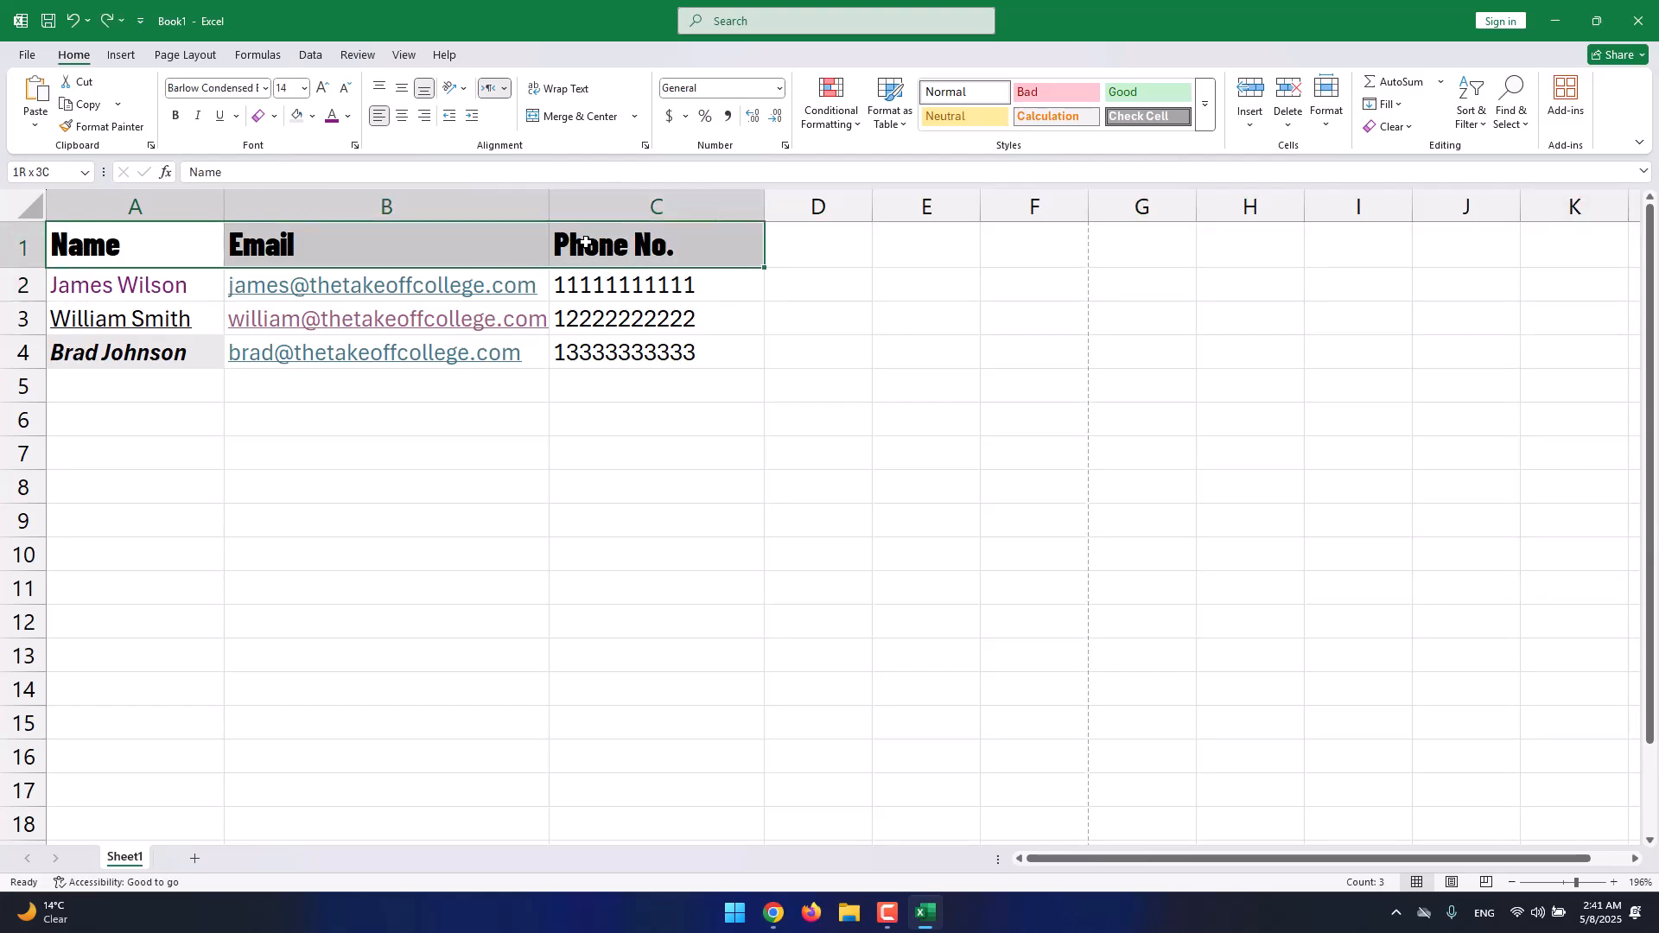
{"action": "left_click", "coordinate": [1205, 104]}
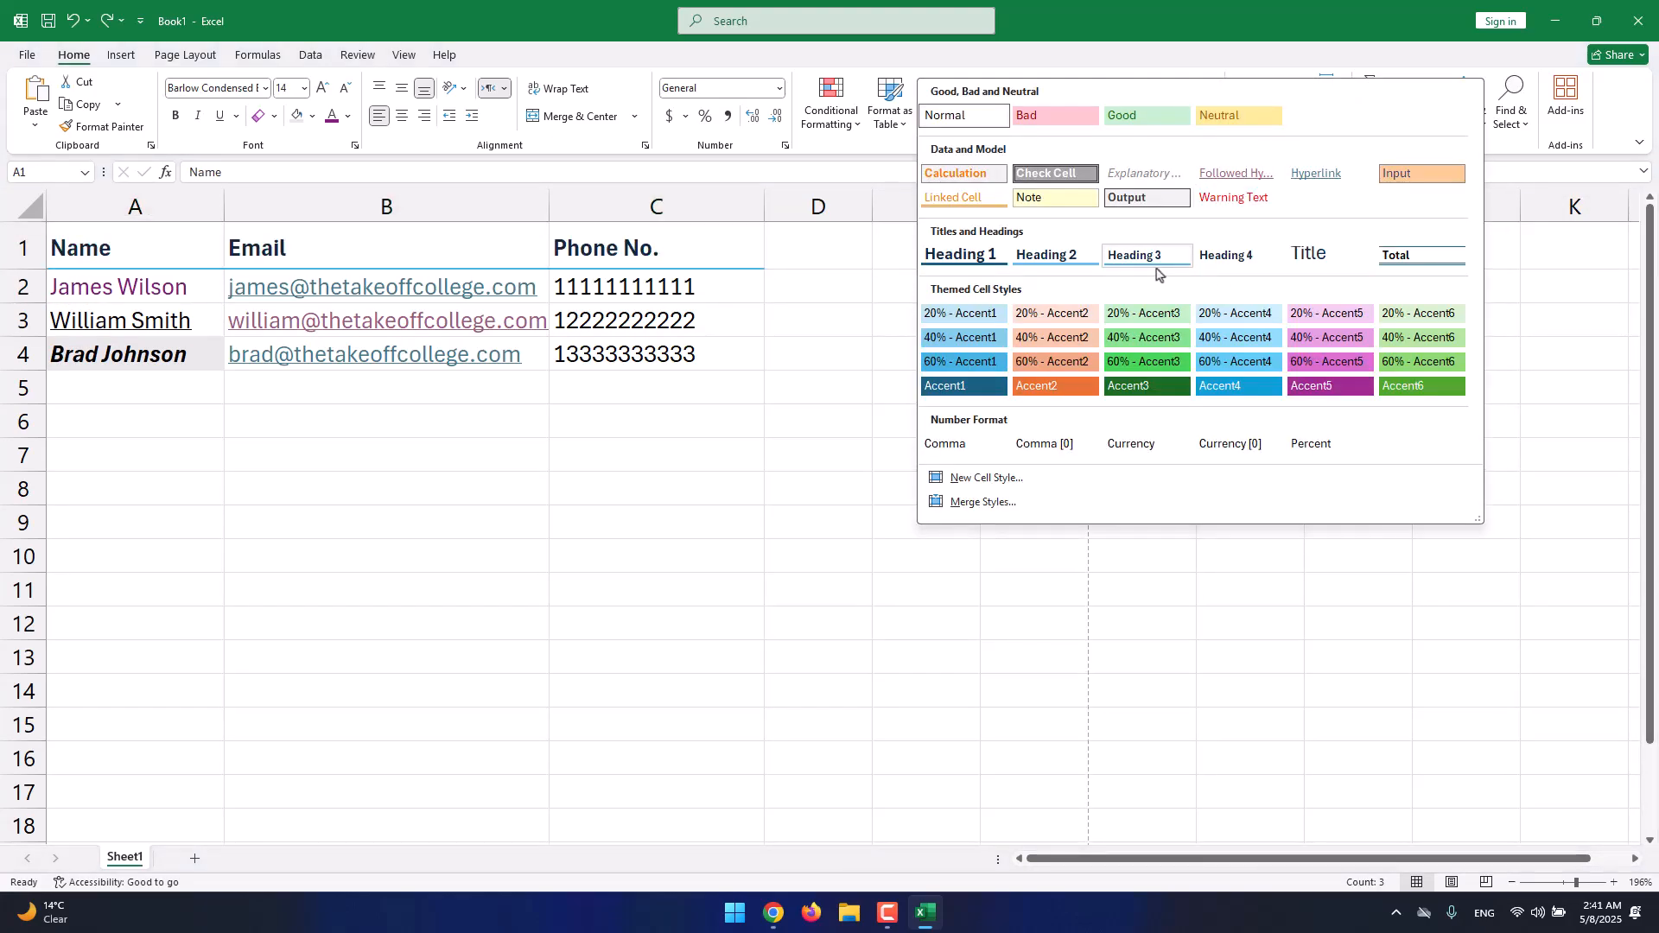
{"action": "left_click", "coordinate": [1153, 260]}
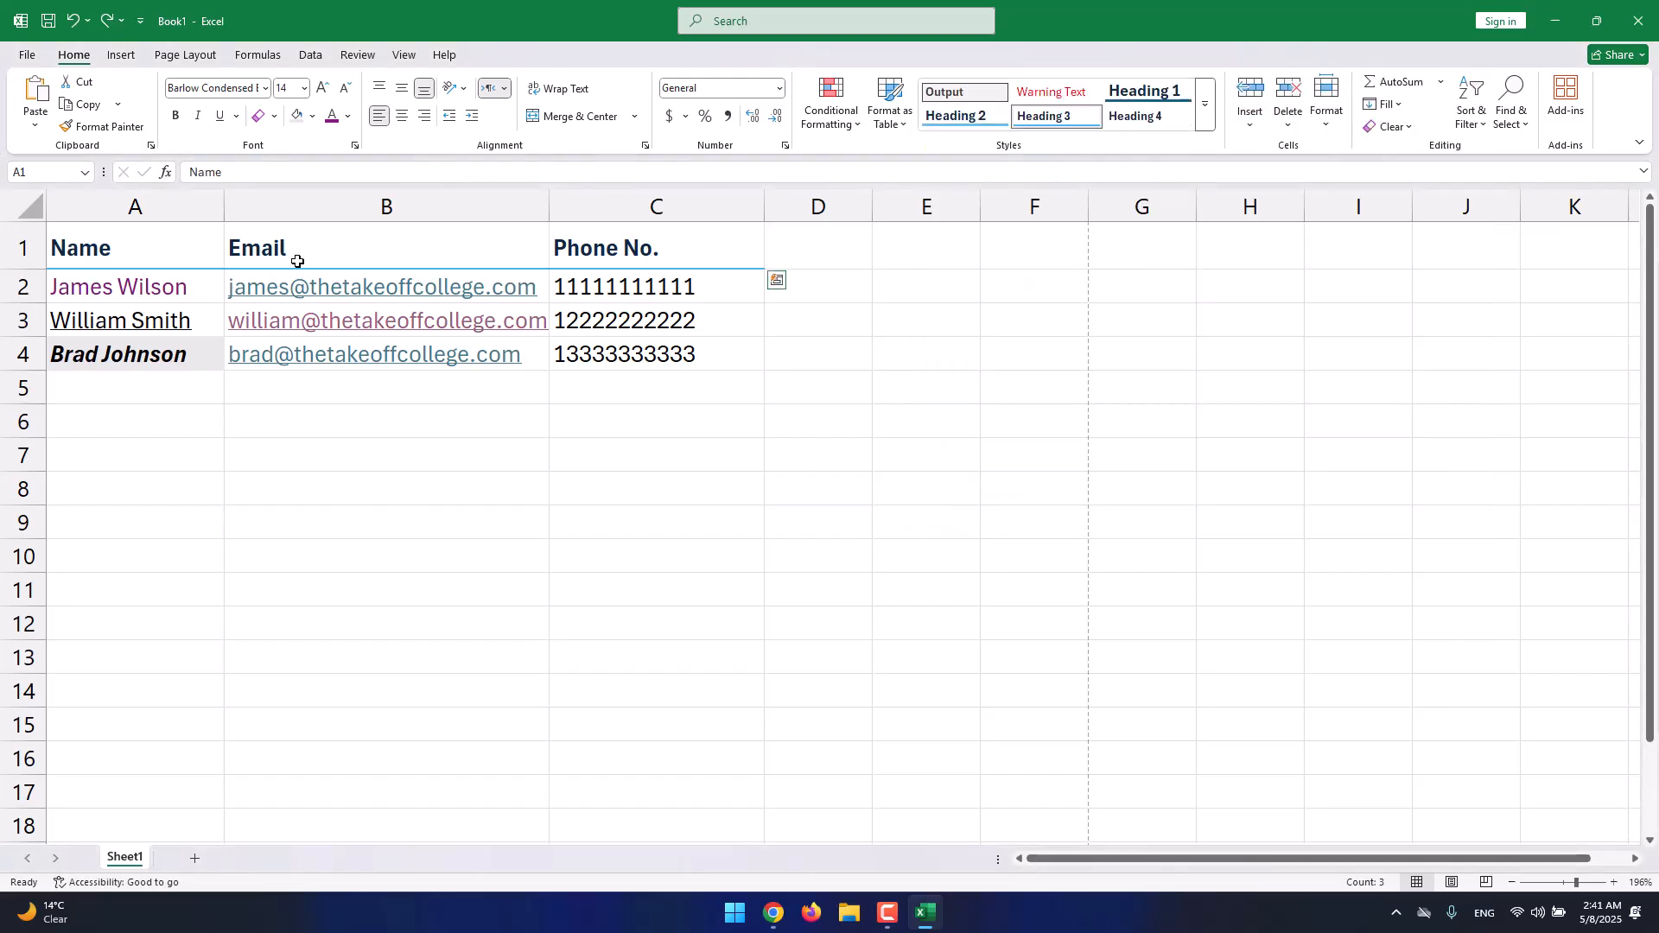
Apply the 20% - Accent1 cell style to the contact rows A2:C4.
{"action": "left_click_drag", "start_coordinate": [78, 288], "coordinate": [604, 340]}
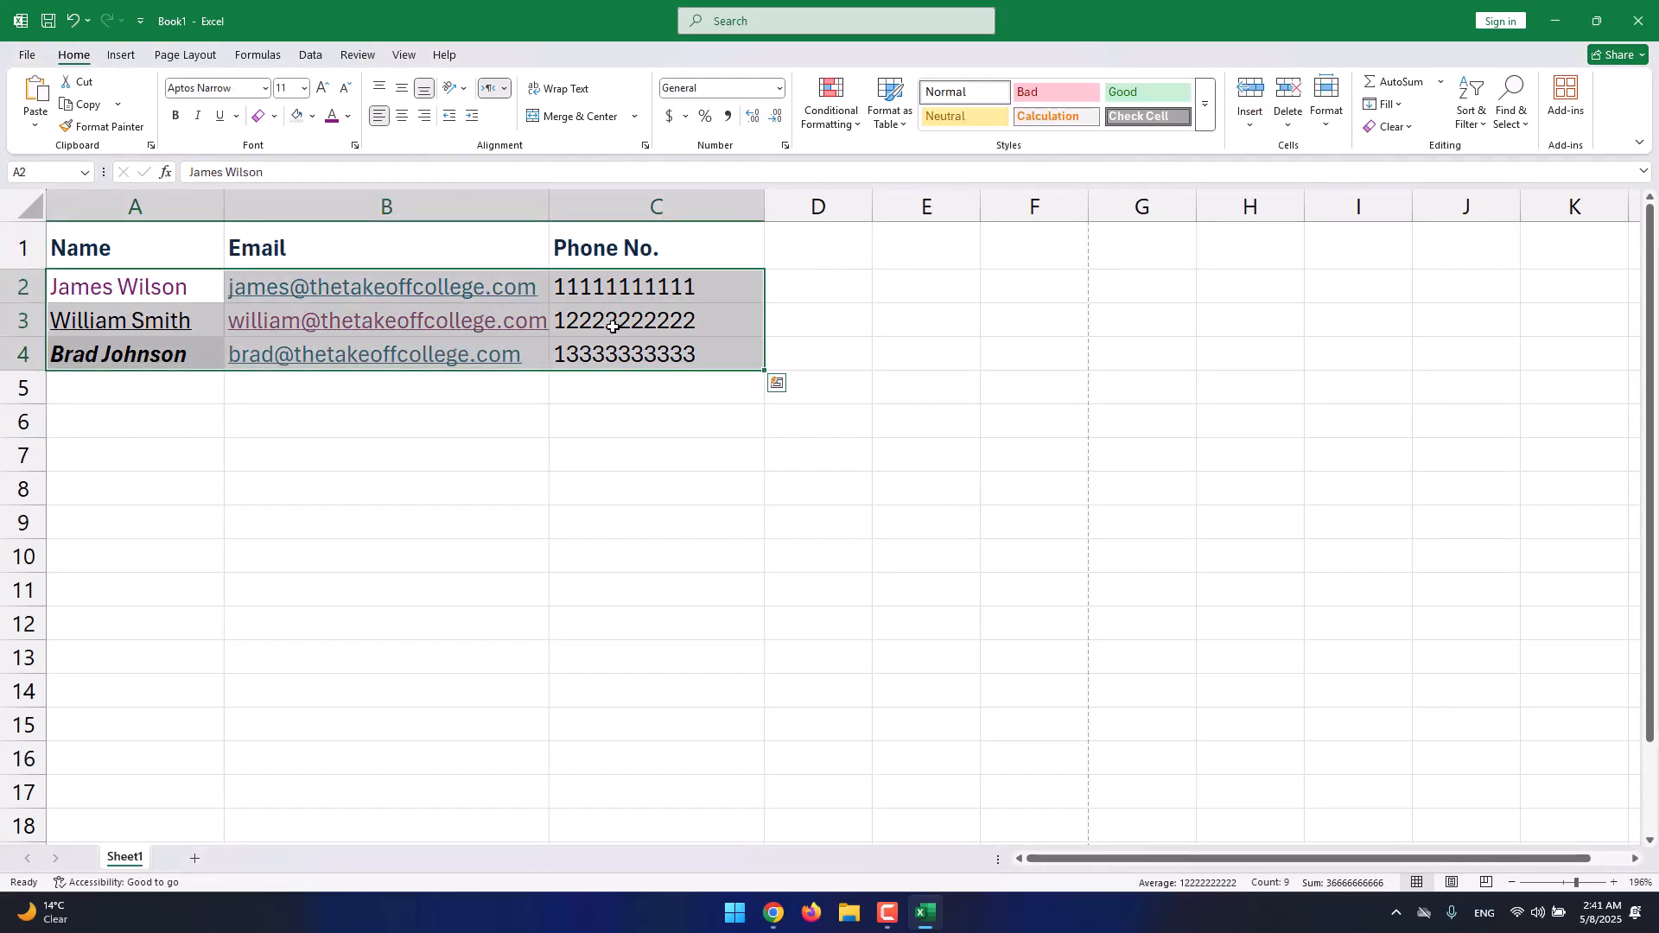
{"action": "left_click", "coordinate": [1205, 105]}
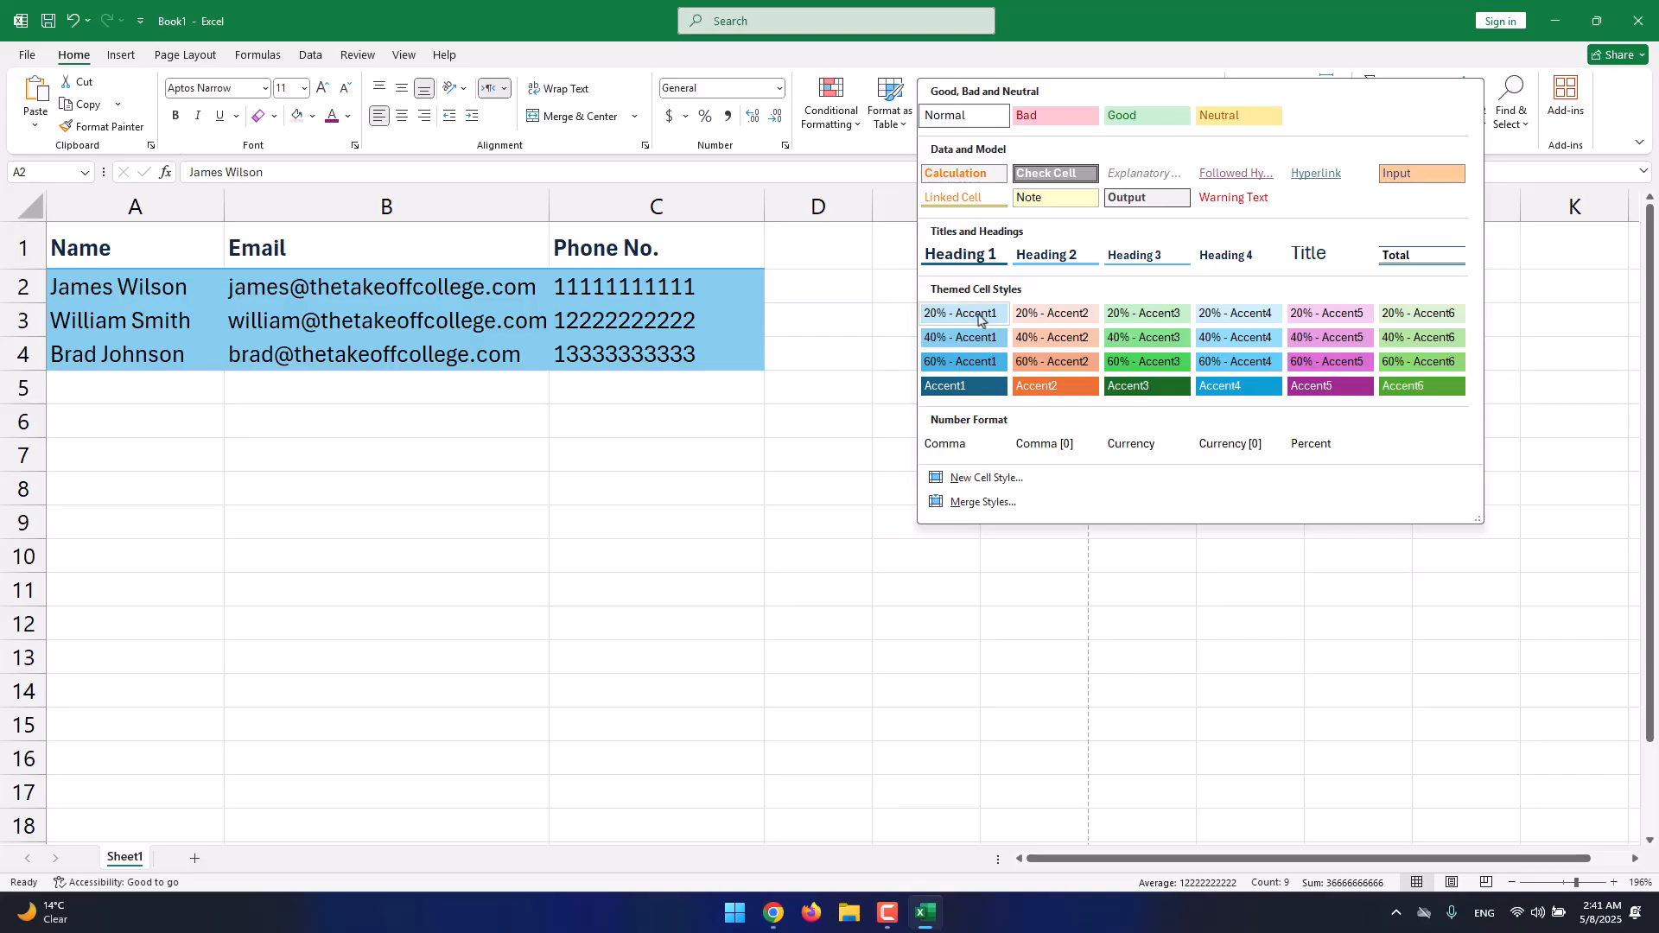
{"action": "left_click", "coordinate": [979, 315]}
{"action": "left_click", "coordinate": [895, 307]}
{"action": "left_click", "coordinate": [798, 236]}
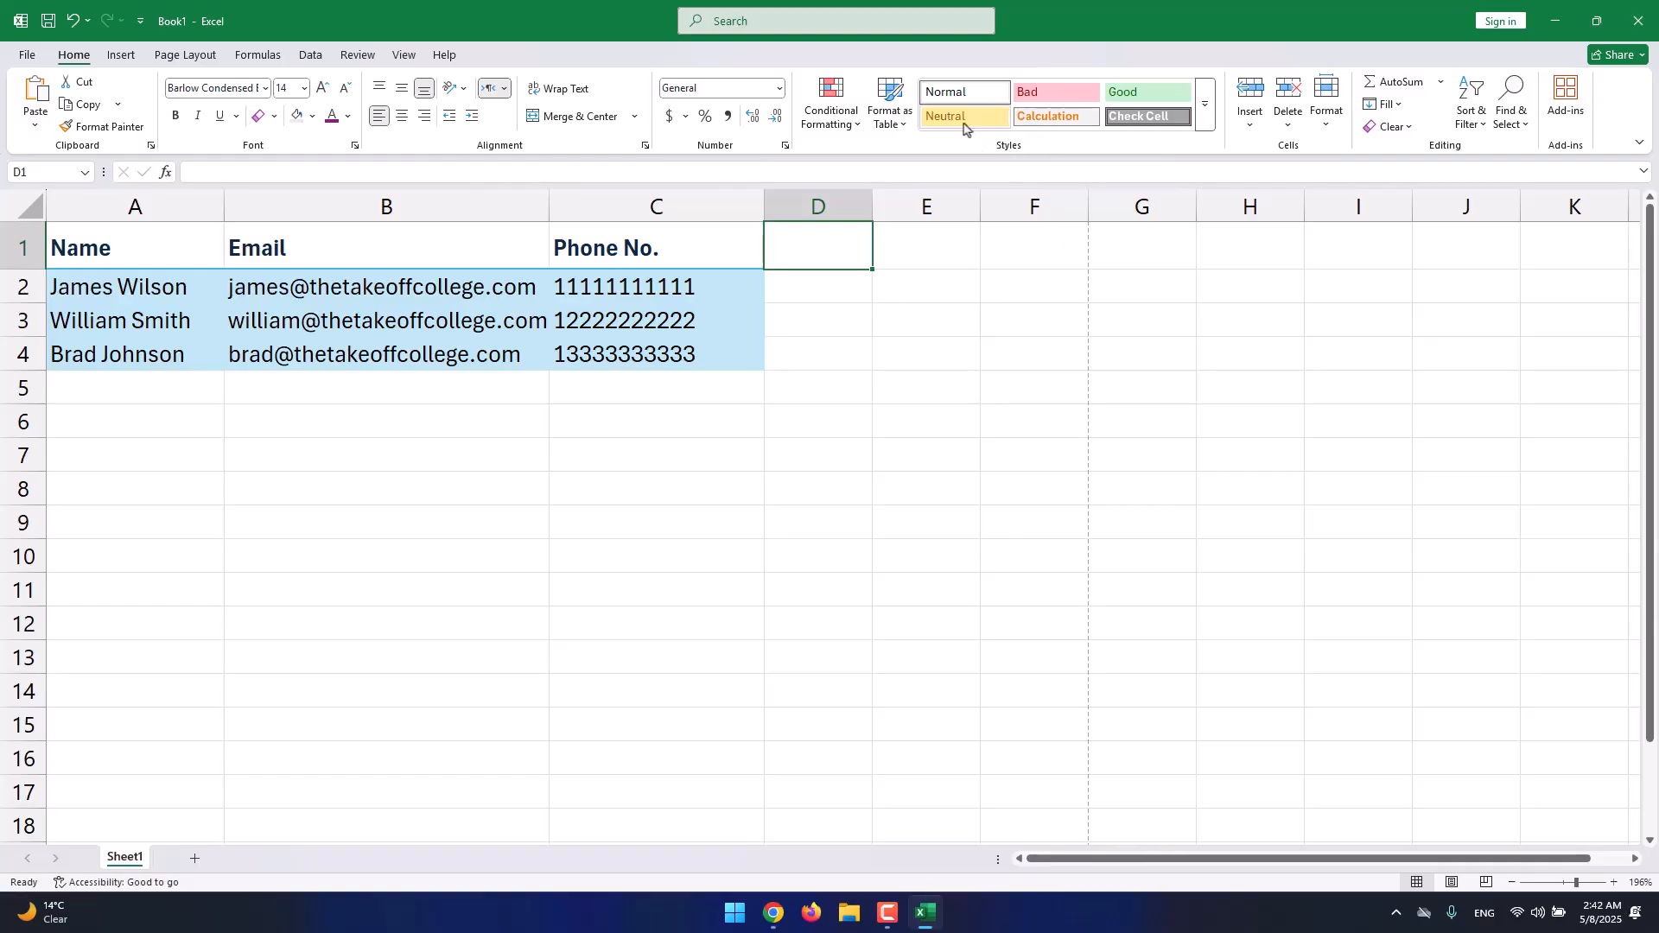
Try formatting A1:C4 as a table with headers in the black and grey Medium style, and undo it.
{"action": "left_click", "coordinate": [906, 128]}
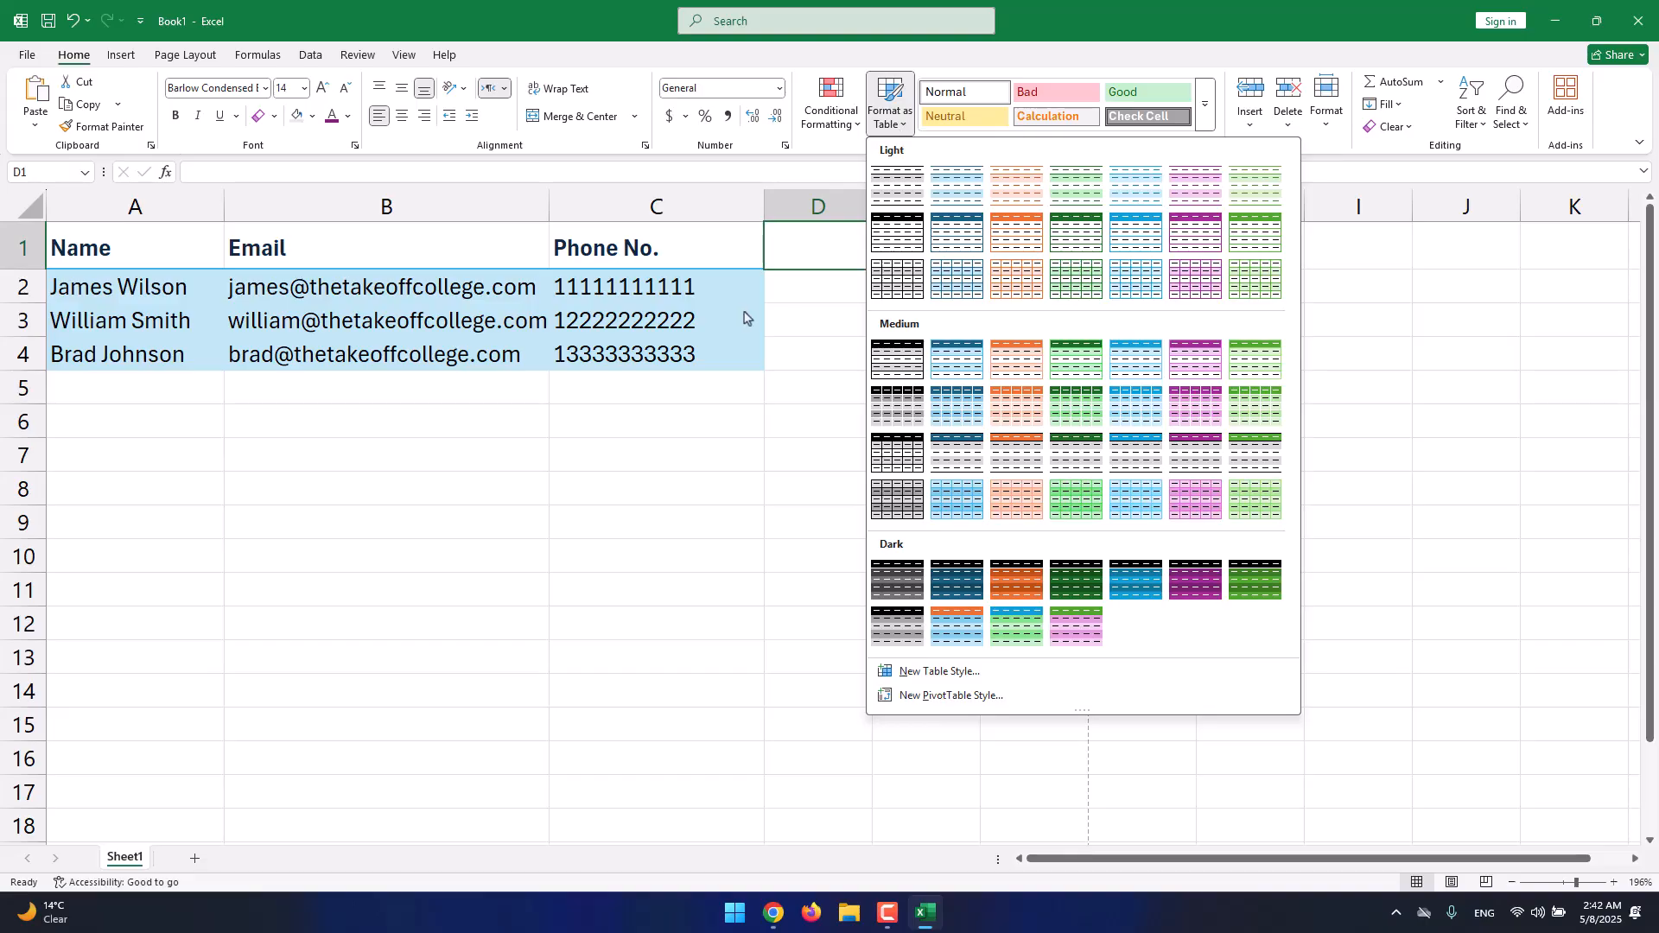
{"action": "left_click", "coordinate": [662, 433]}
{"action": "left_click_drag", "start_coordinate": [728, 363], "coordinate": [131, 262]}
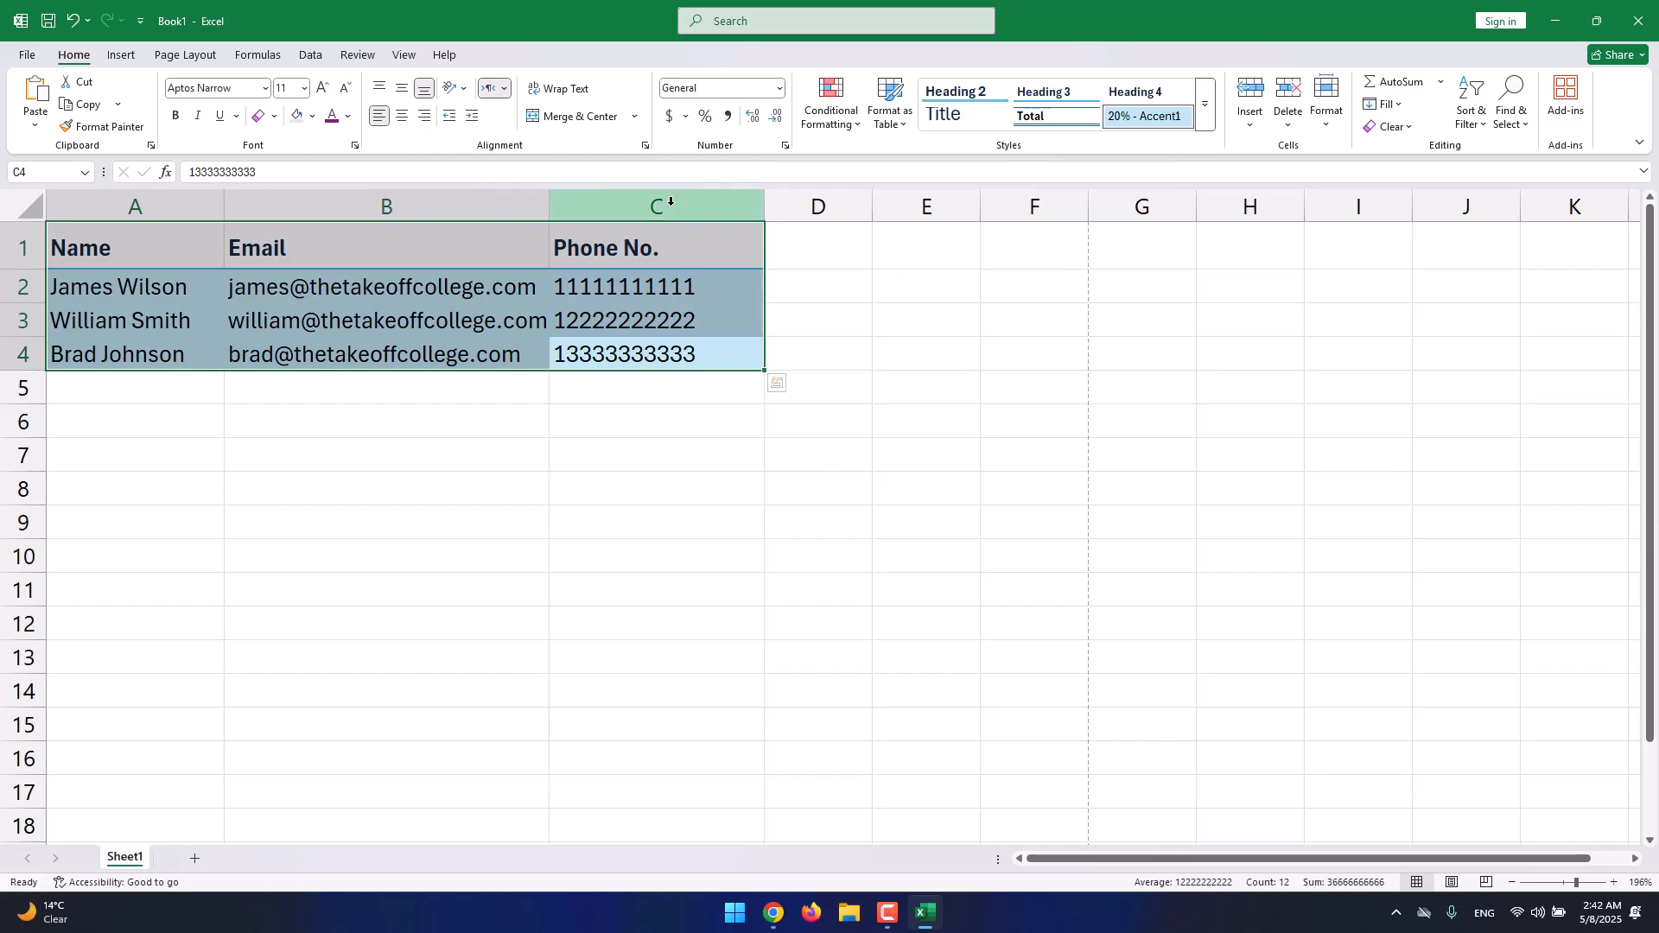
{"action": "left_click", "coordinate": [890, 108]}
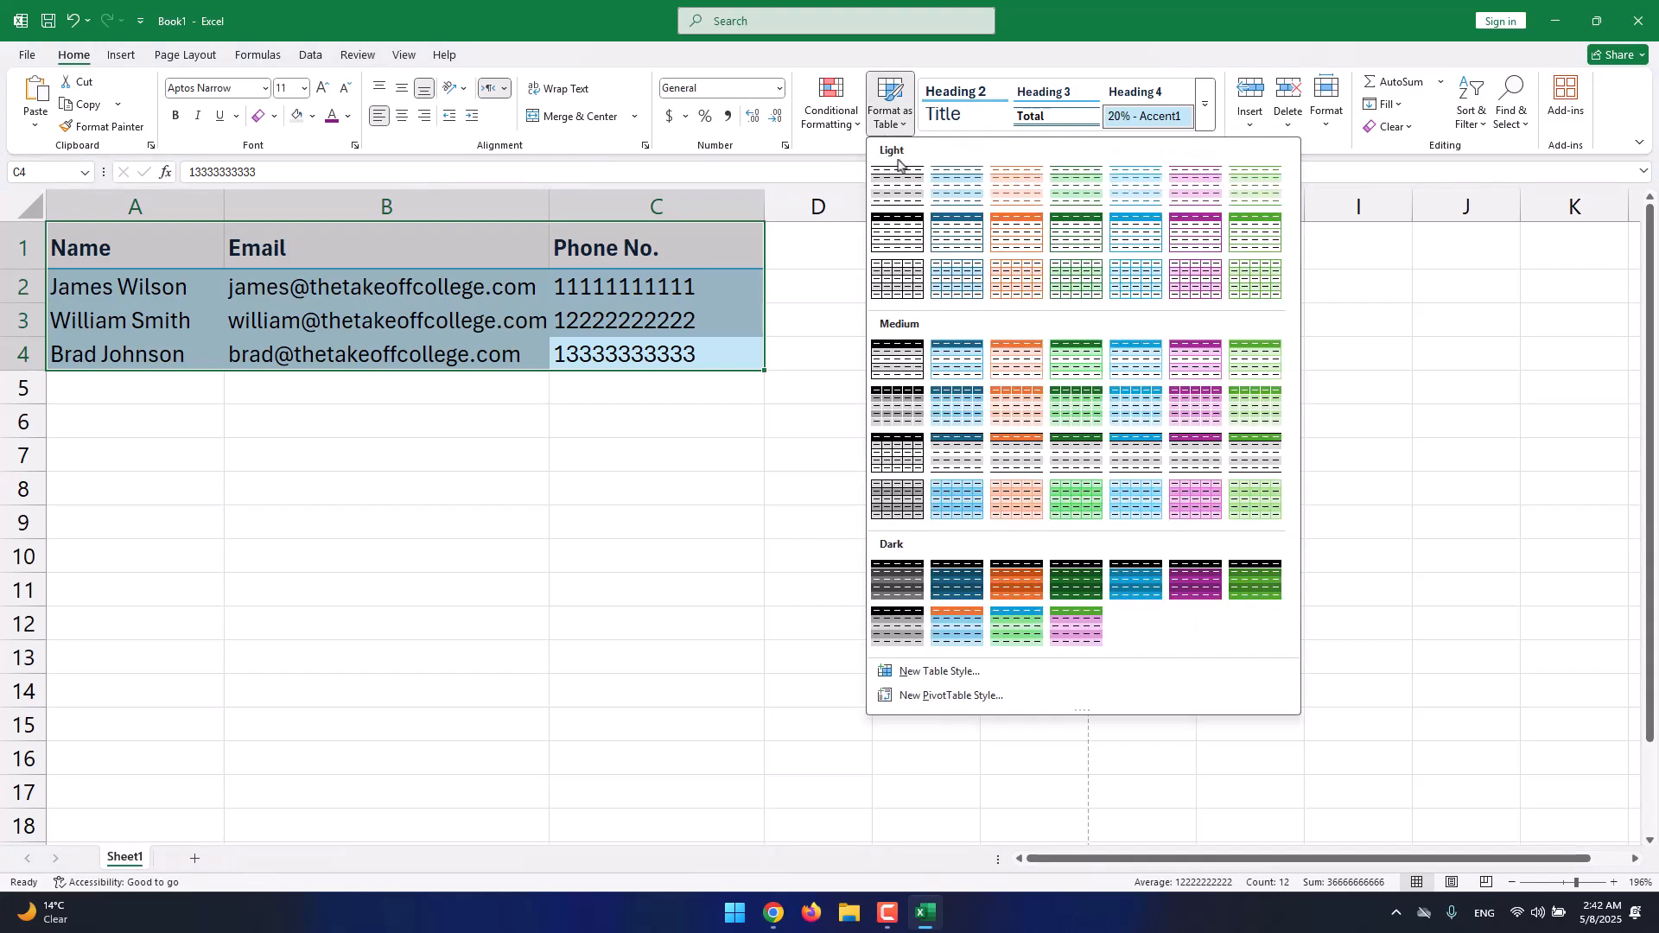
{"action": "left_click", "coordinate": [899, 406]}
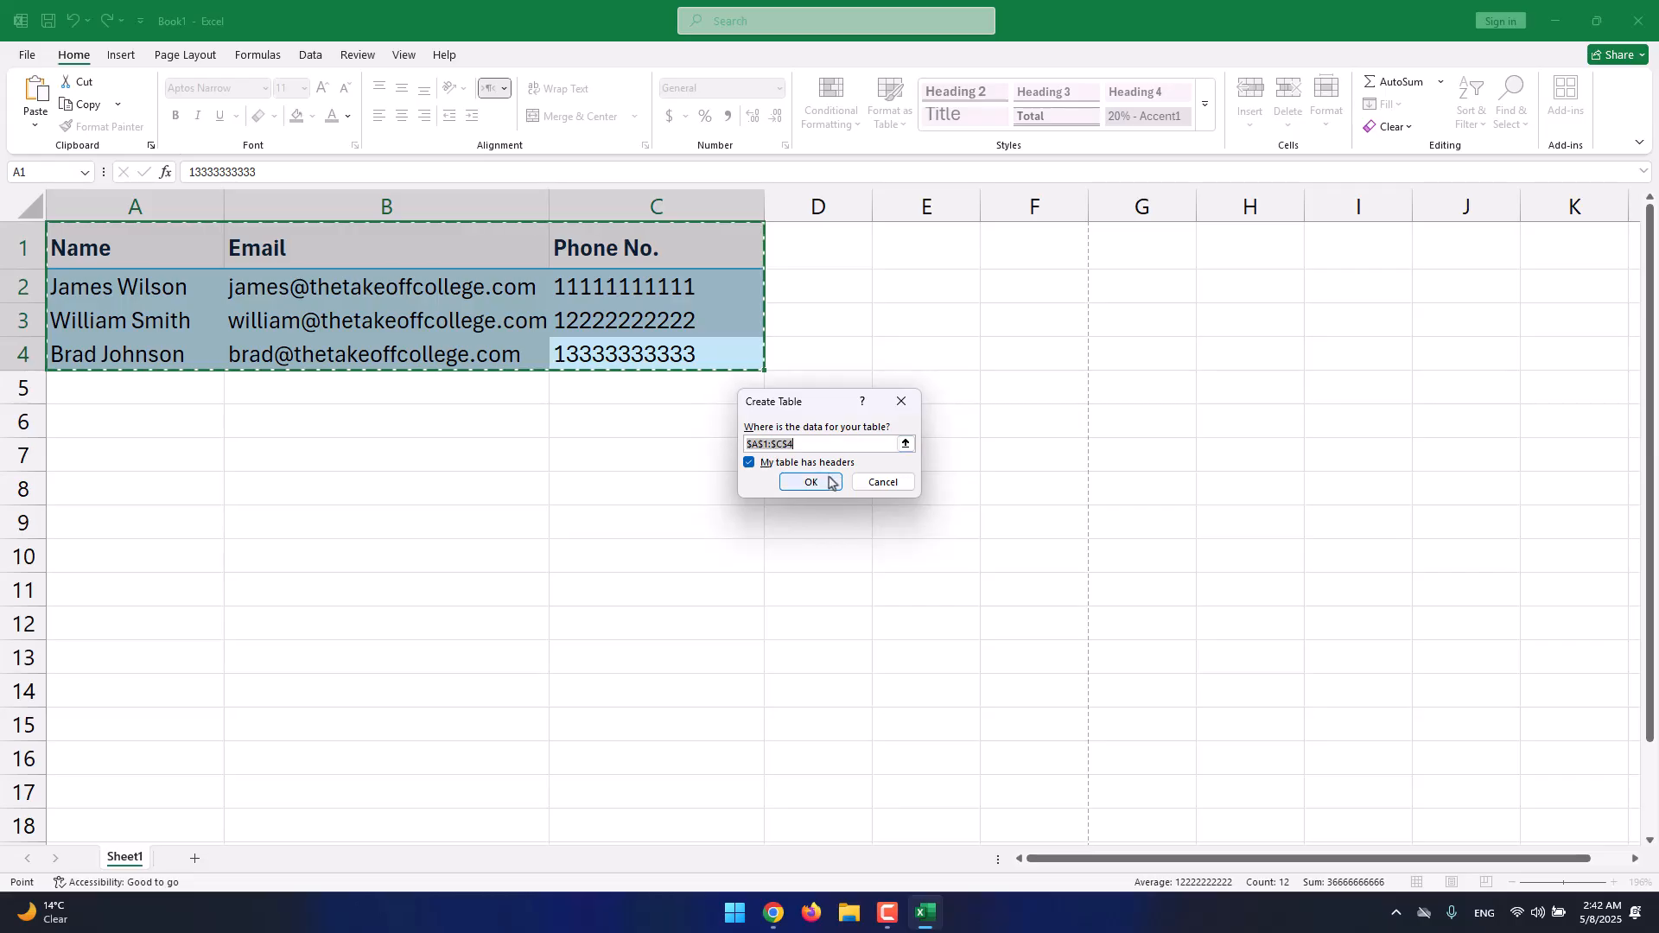
{"action": "left_click", "coordinate": [812, 482]}
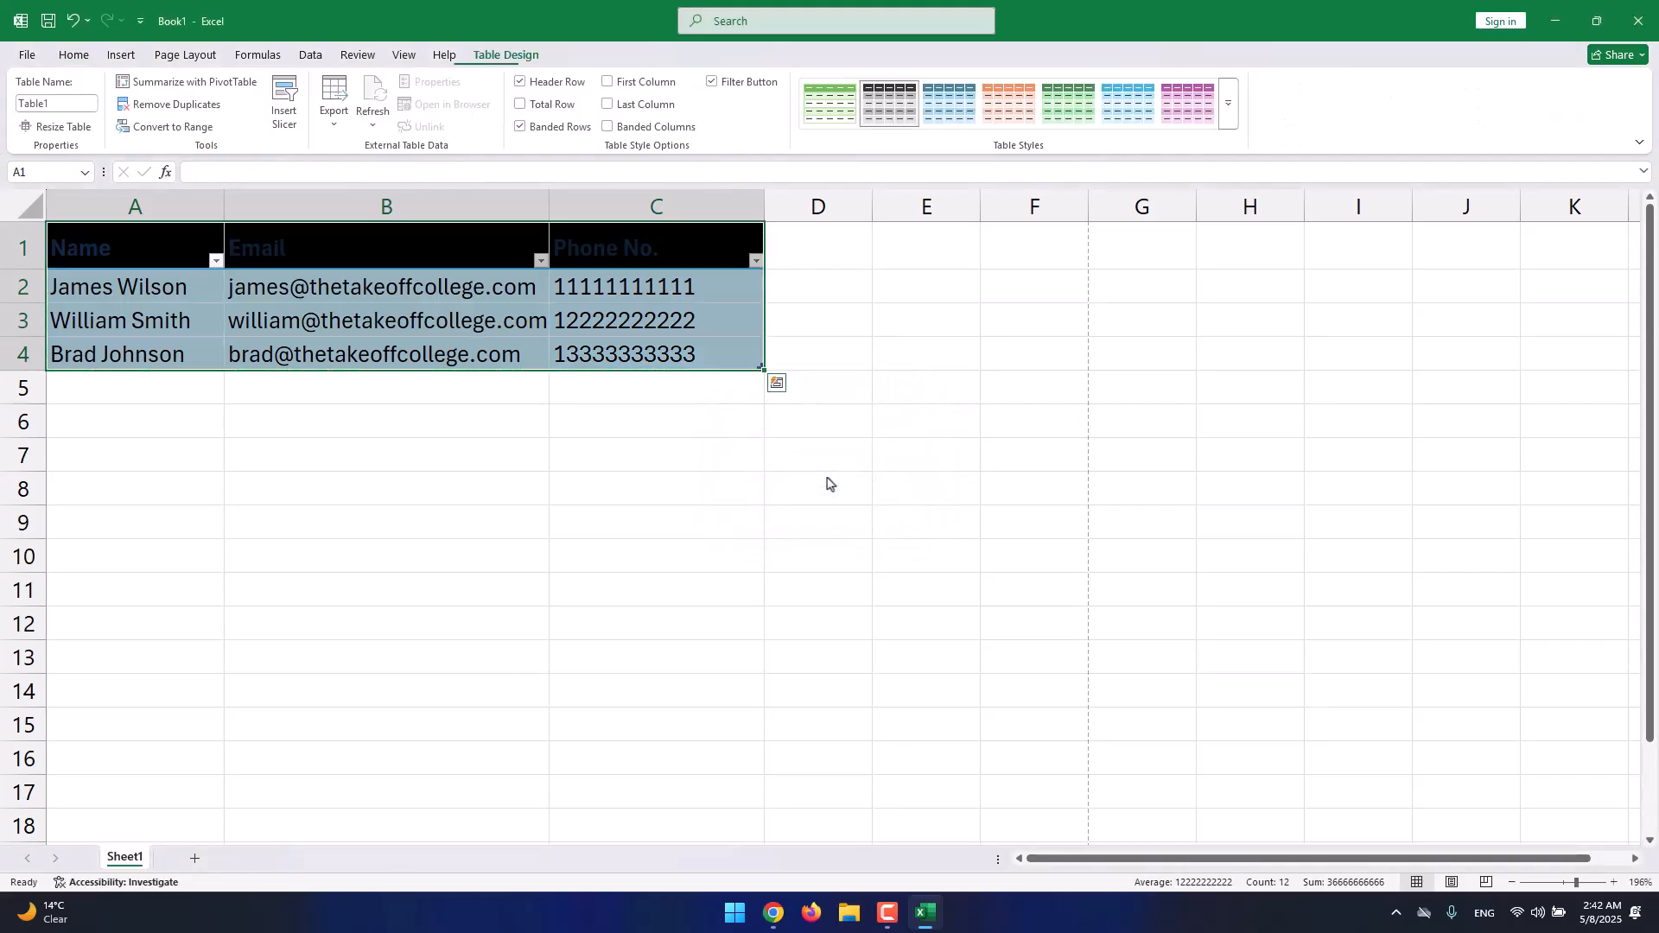
{"action": "key", "text": "ctrl+z"}
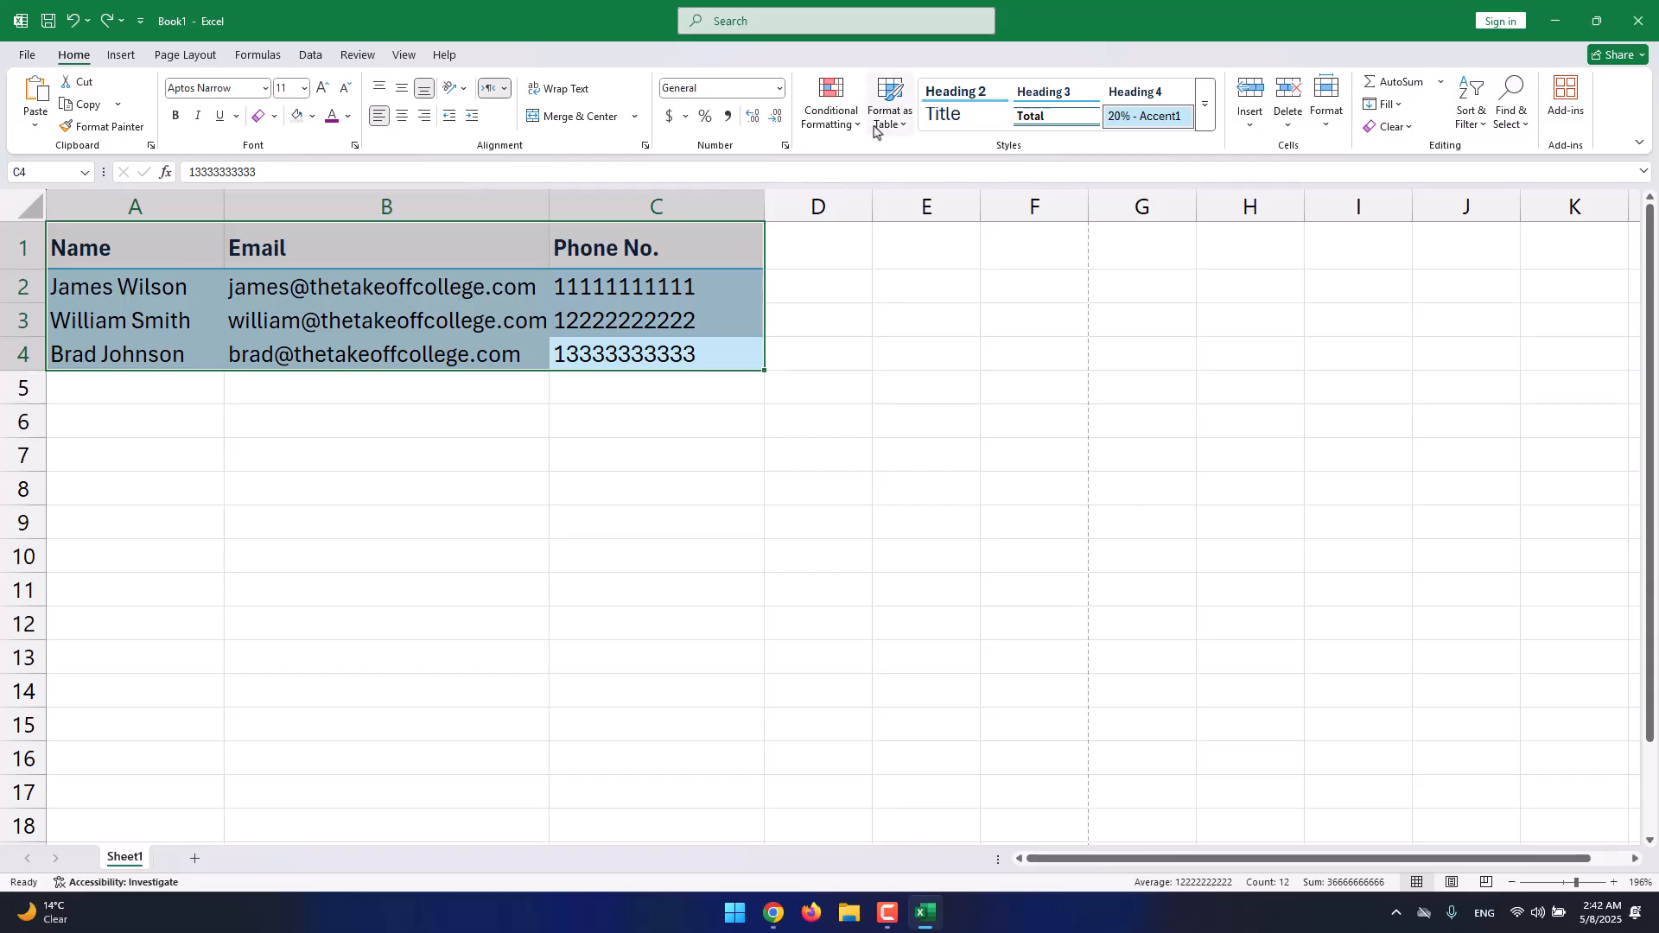
Format A1:C4 as a table with headers, using the green Dark table style with a black header row.
{"action": "left_click_drag", "start_coordinate": [717, 354], "coordinate": [148, 233]}
{"action": "left_click", "coordinate": [872, 131]}
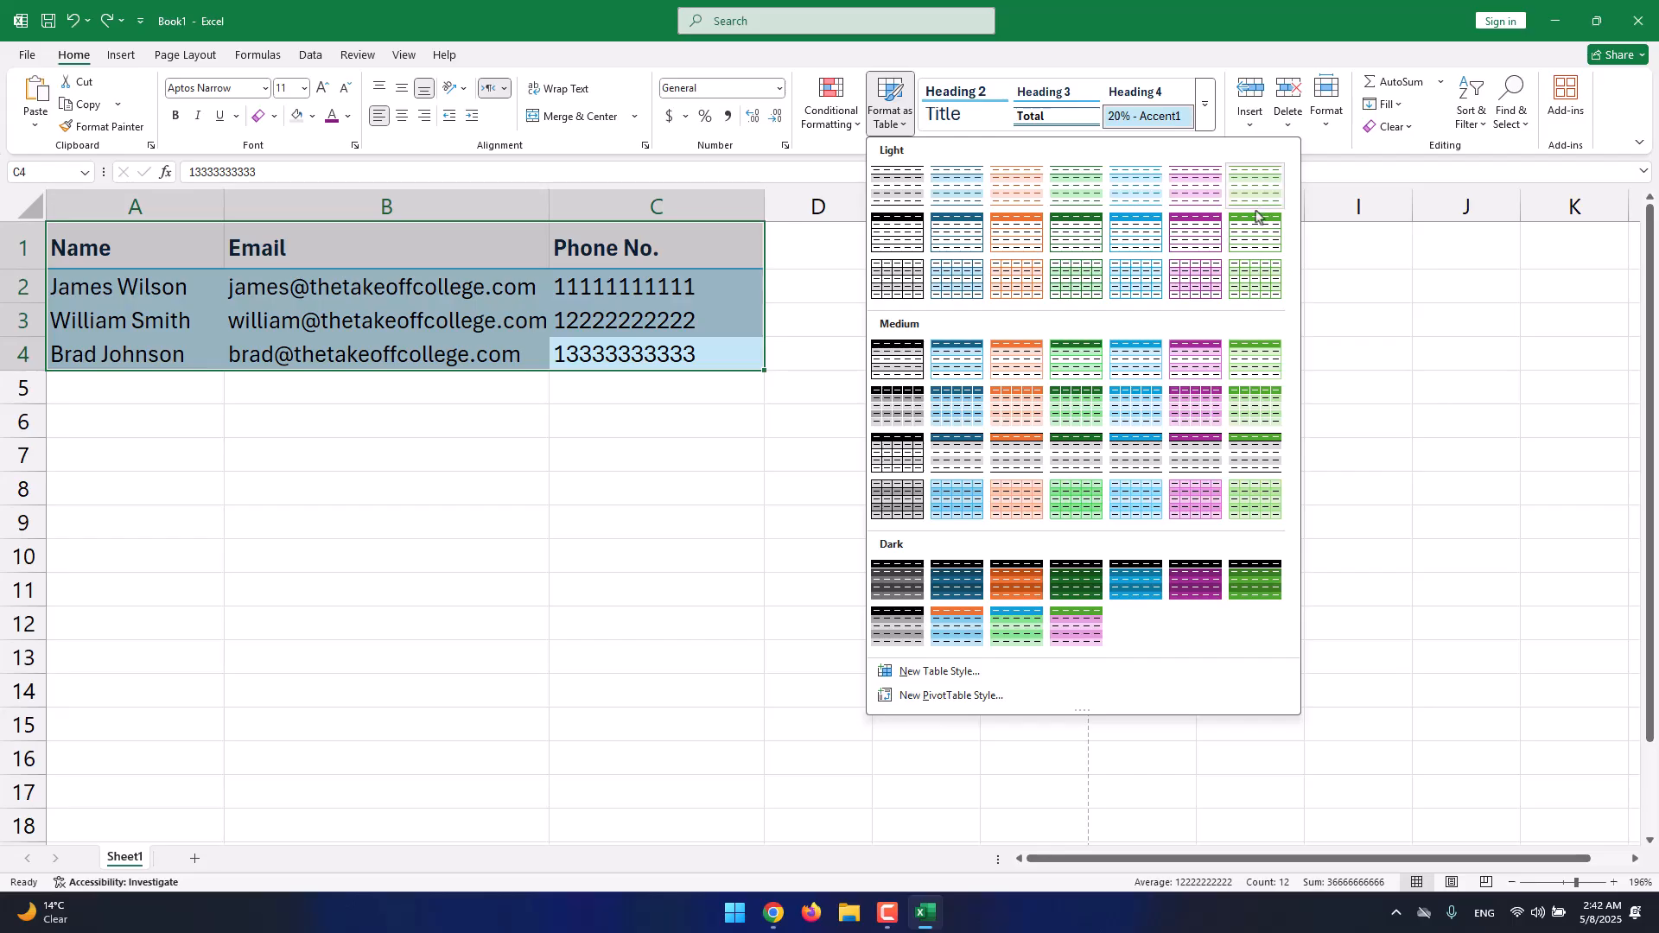
{"action": "left_click", "coordinate": [1229, 597]}
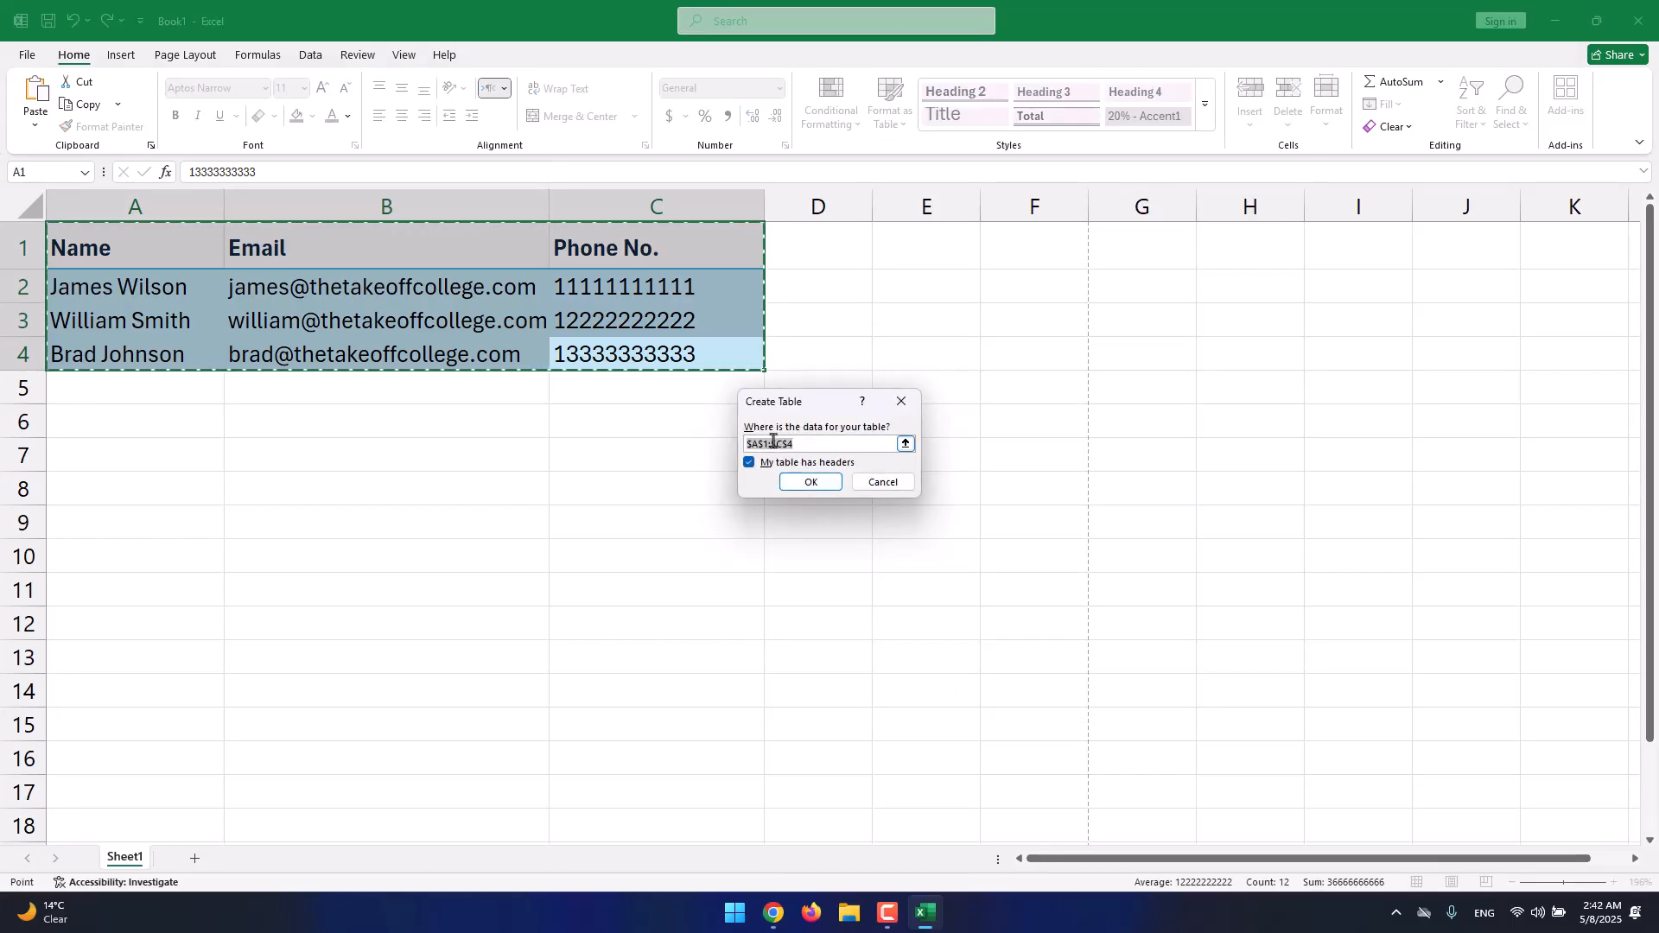
{"action": "left_click", "coordinate": [828, 444]}
{"action": "left_click", "coordinate": [762, 445]}
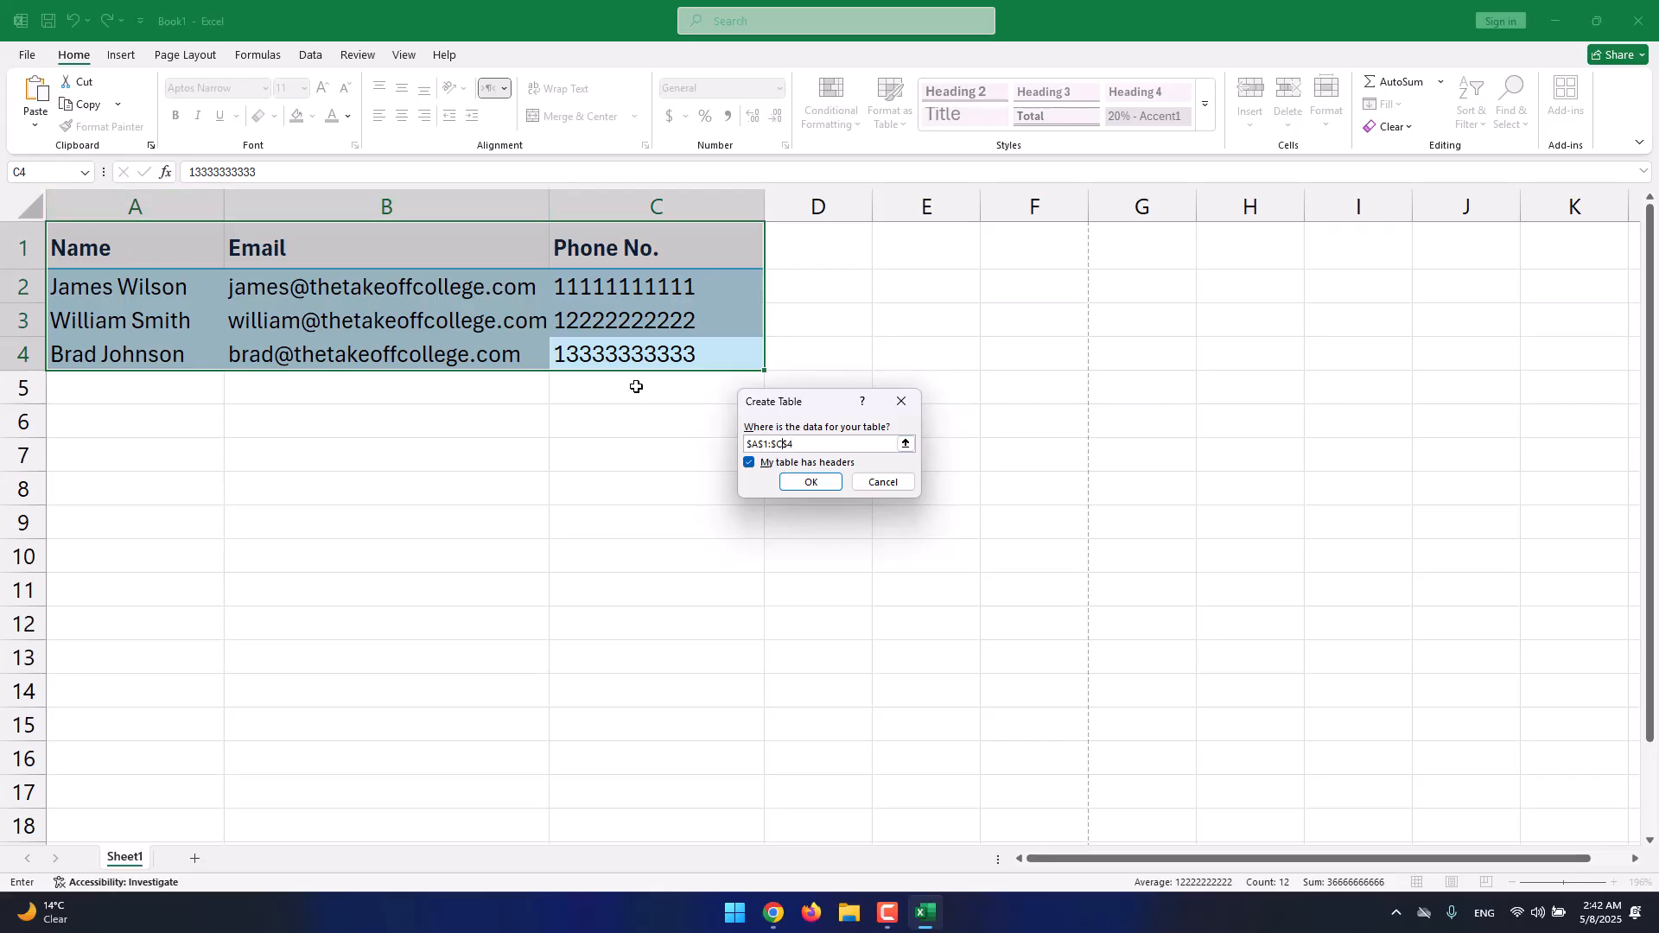
{"action": "left_click", "coordinate": [811, 464]}
{"action": "left_click", "coordinate": [827, 485]}
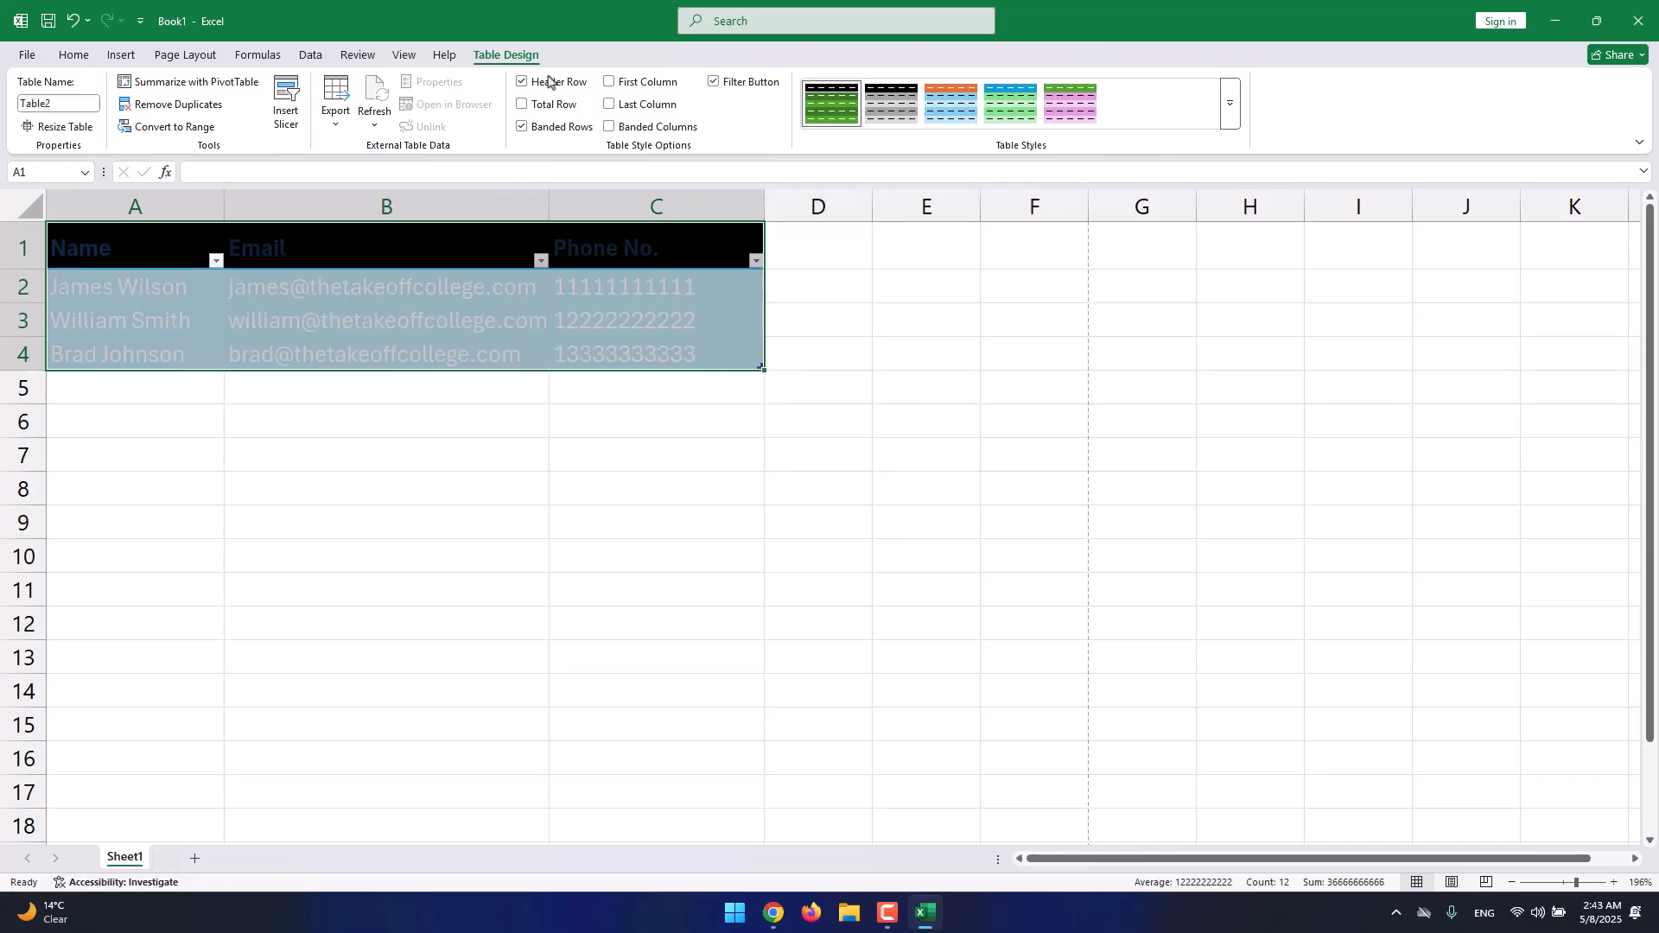
Reset all cells of the table A1:C4 to the Normal cell style.
{"action": "left_click", "coordinate": [1229, 102]}
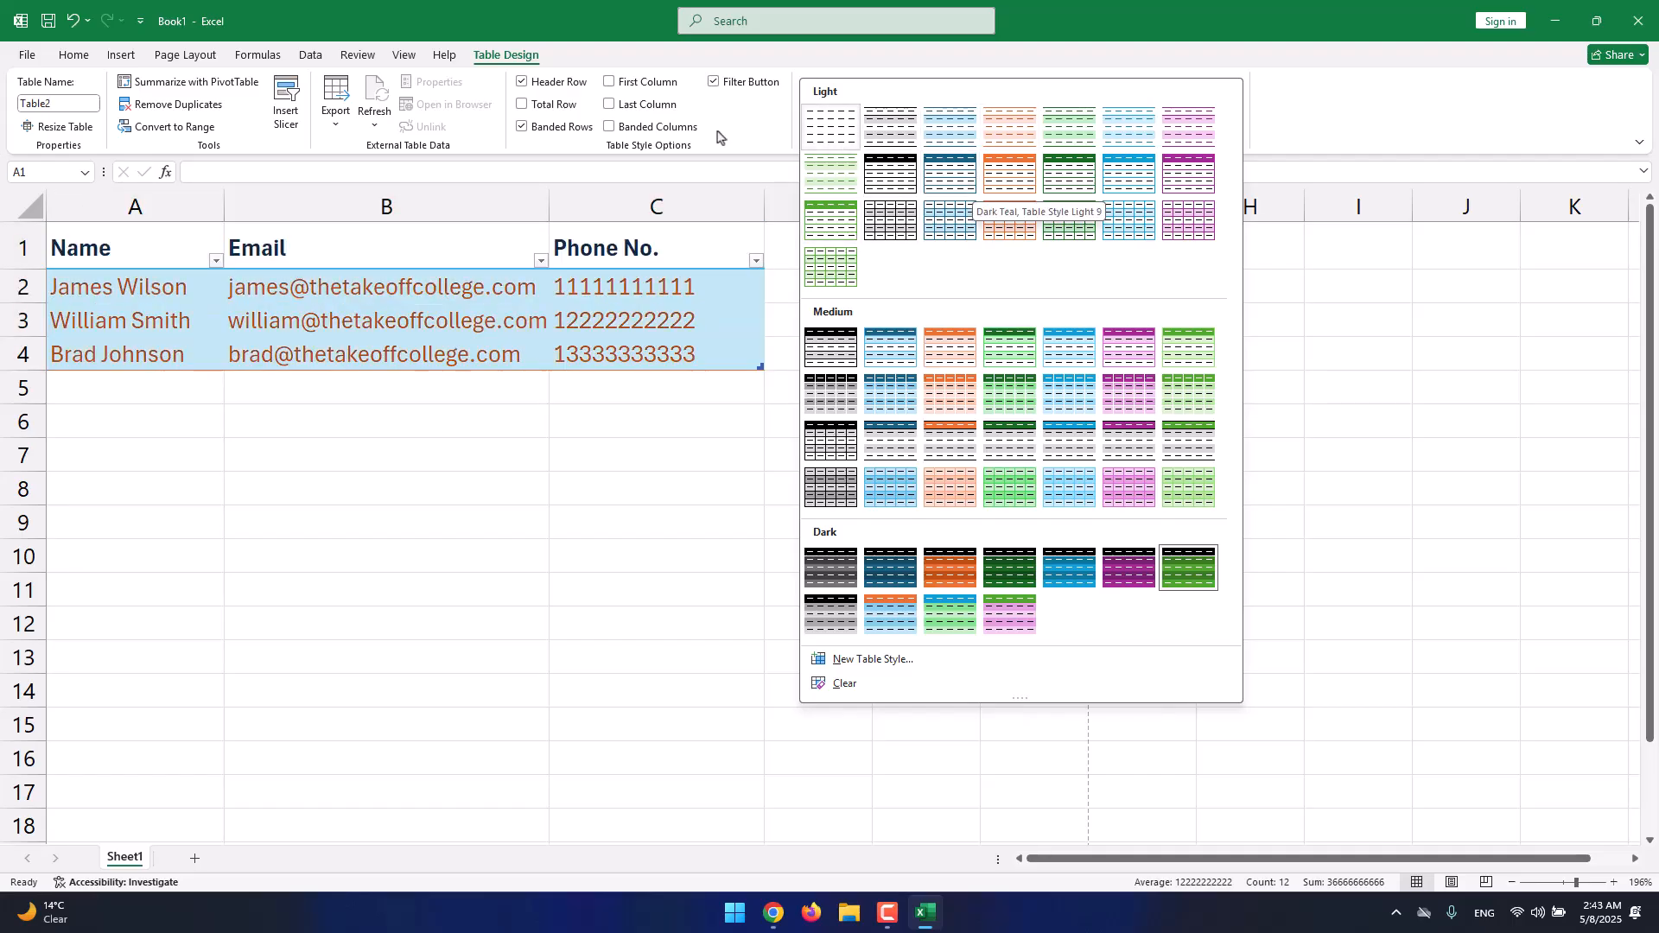
{"action": "left_click", "coordinate": [121, 54]}
{"action": "left_click", "coordinate": [73, 54]}
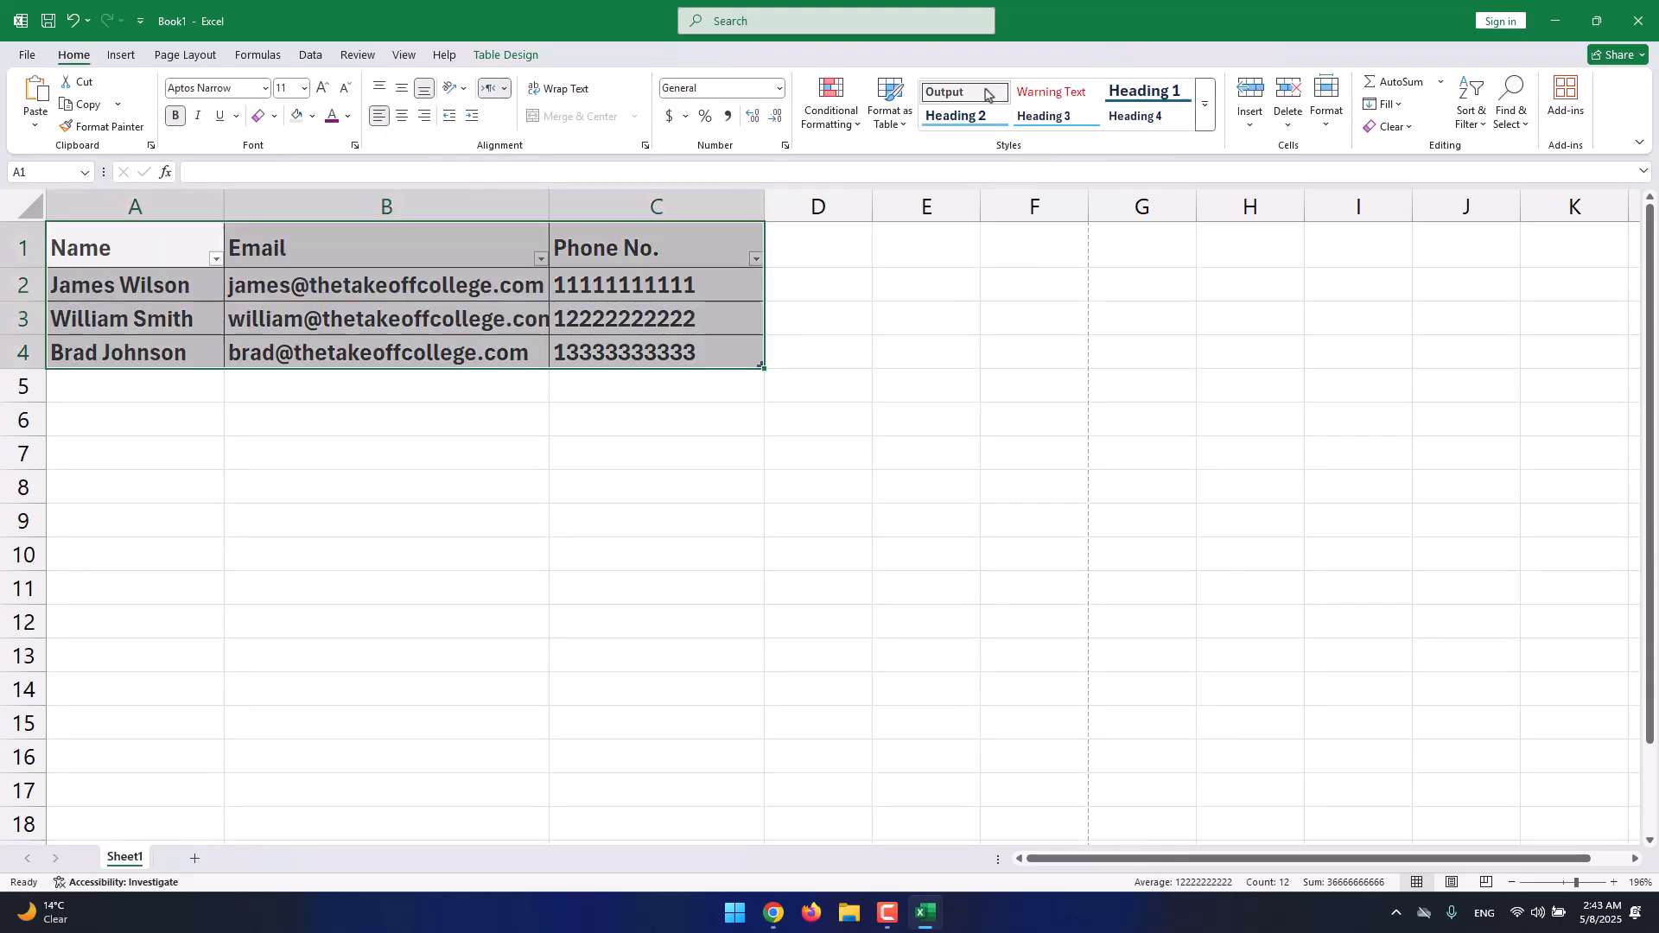
{"action": "left_click", "coordinate": [1205, 104]}
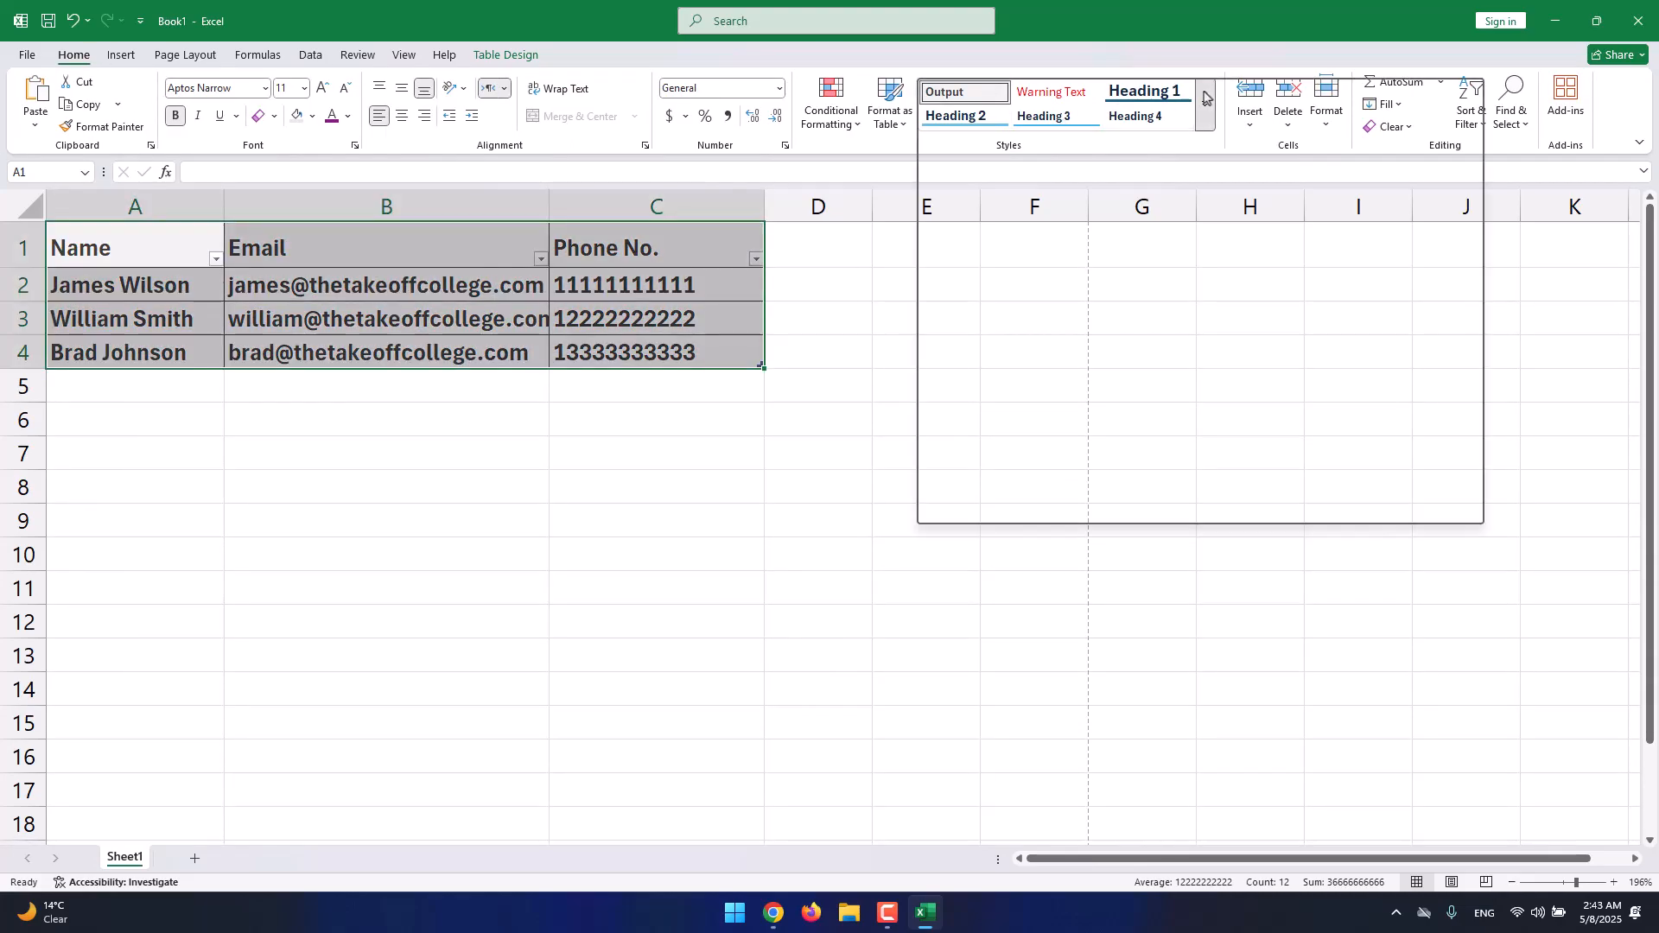
{"action": "left_click", "coordinate": [982, 115]}
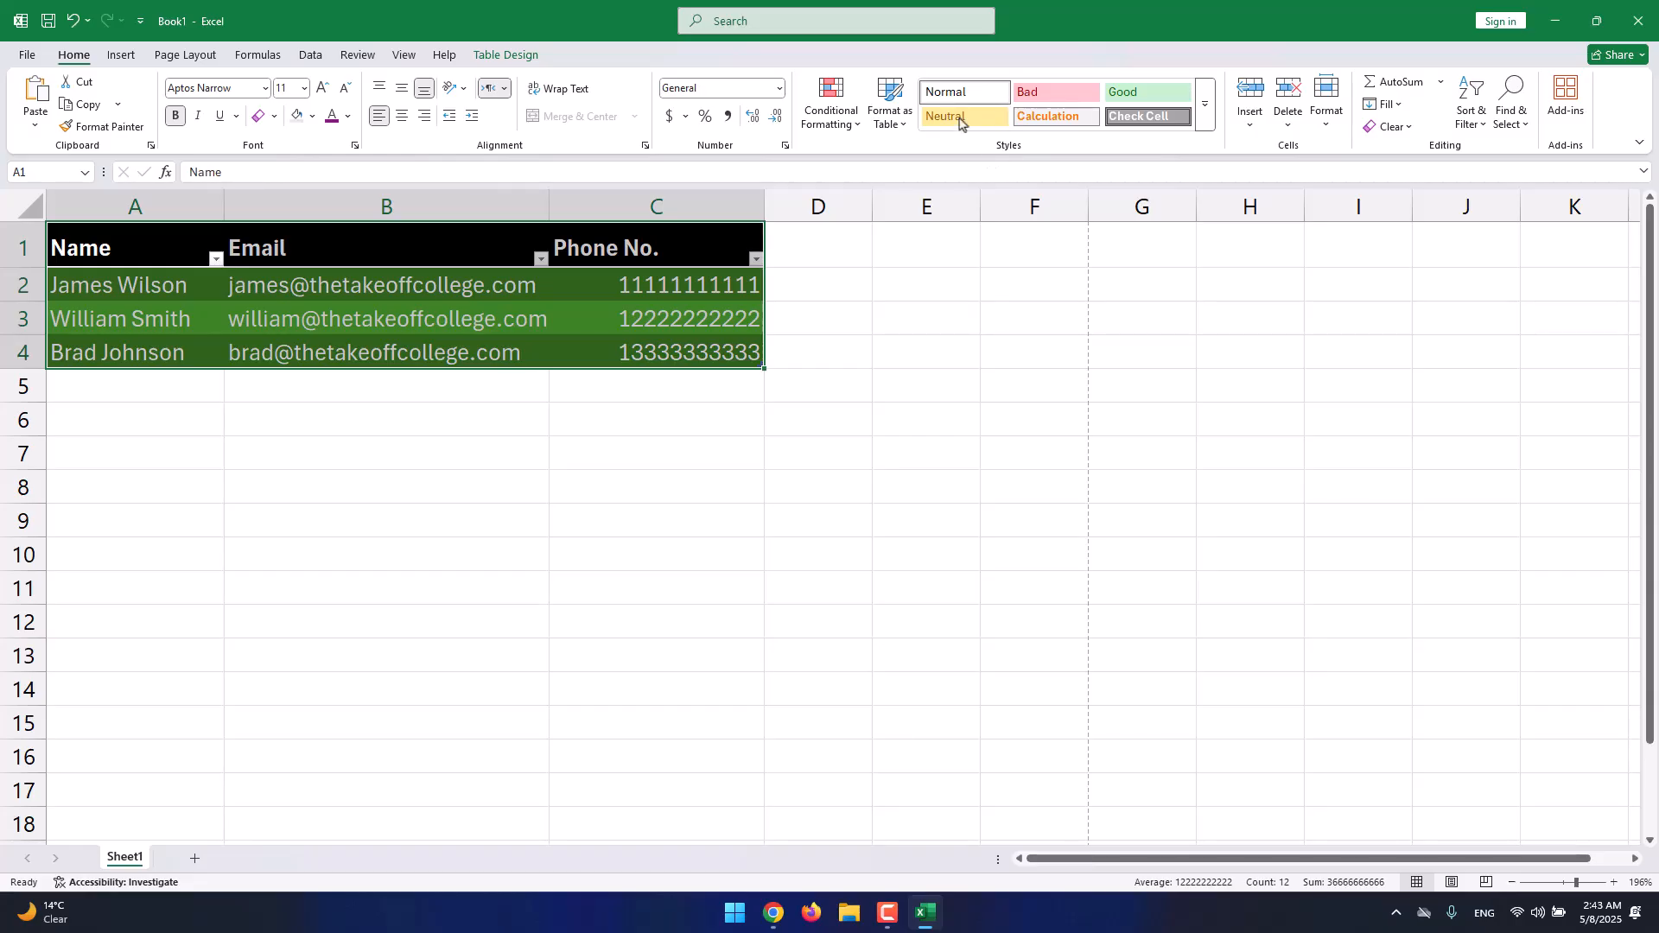
{"action": "left_click", "coordinate": [1204, 103]}
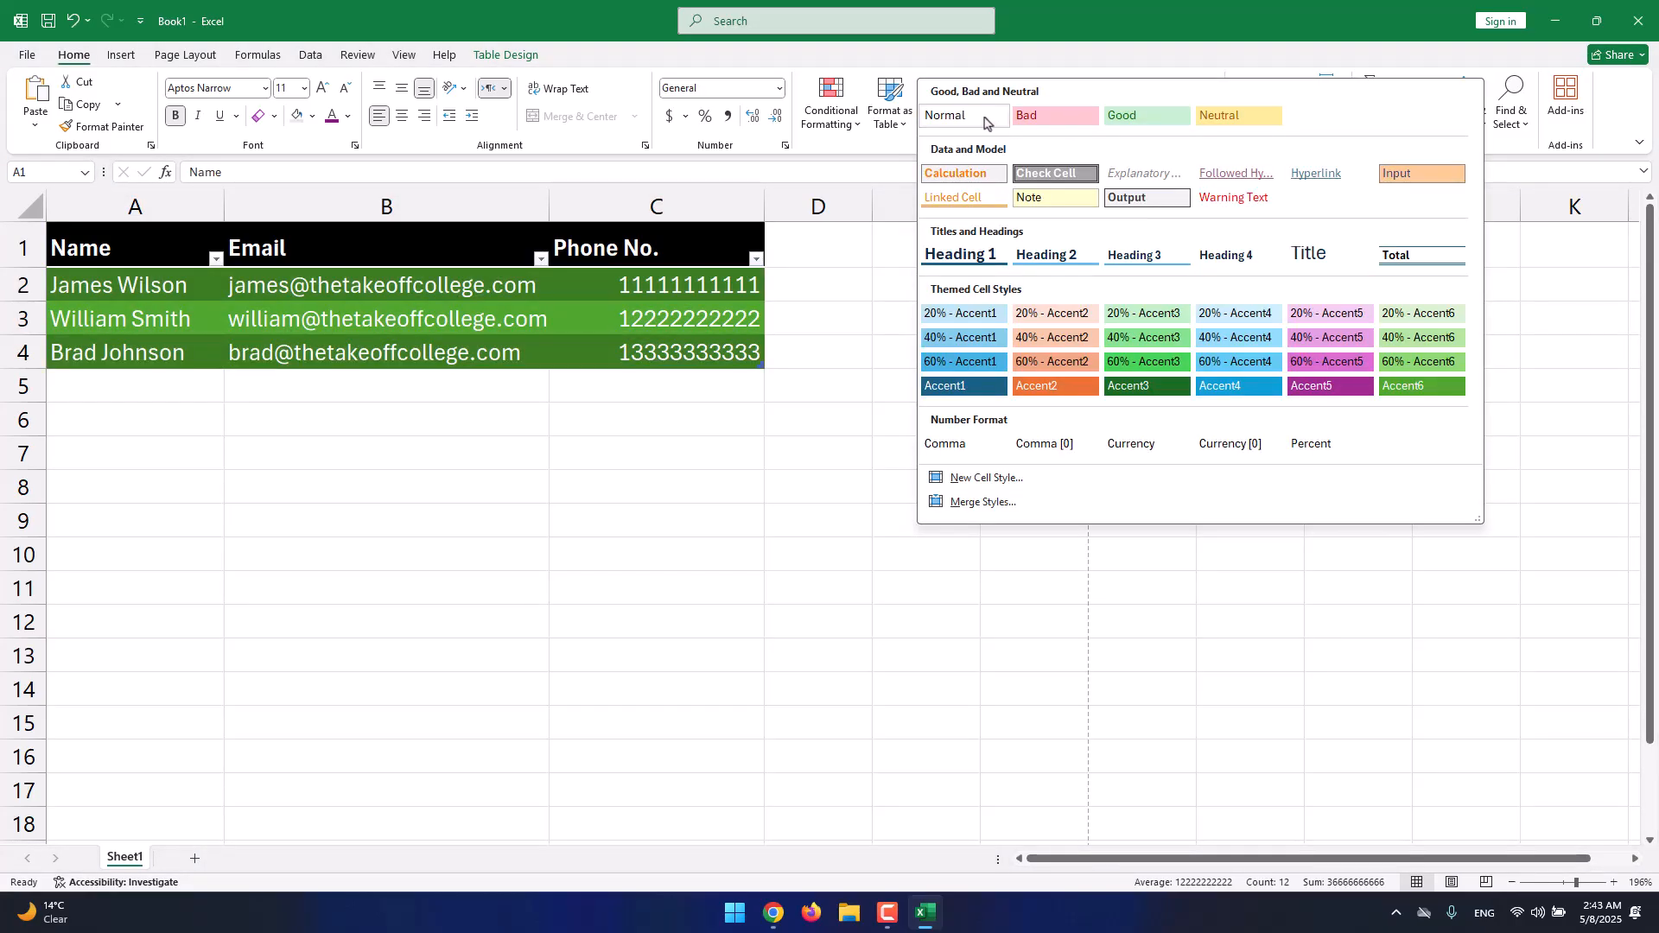
{"action": "left_click", "coordinate": [984, 120]}
Change the table's style to the Medium one with a dark green header and light green banded rows.
{"action": "left_click", "coordinate": [507, 55]}
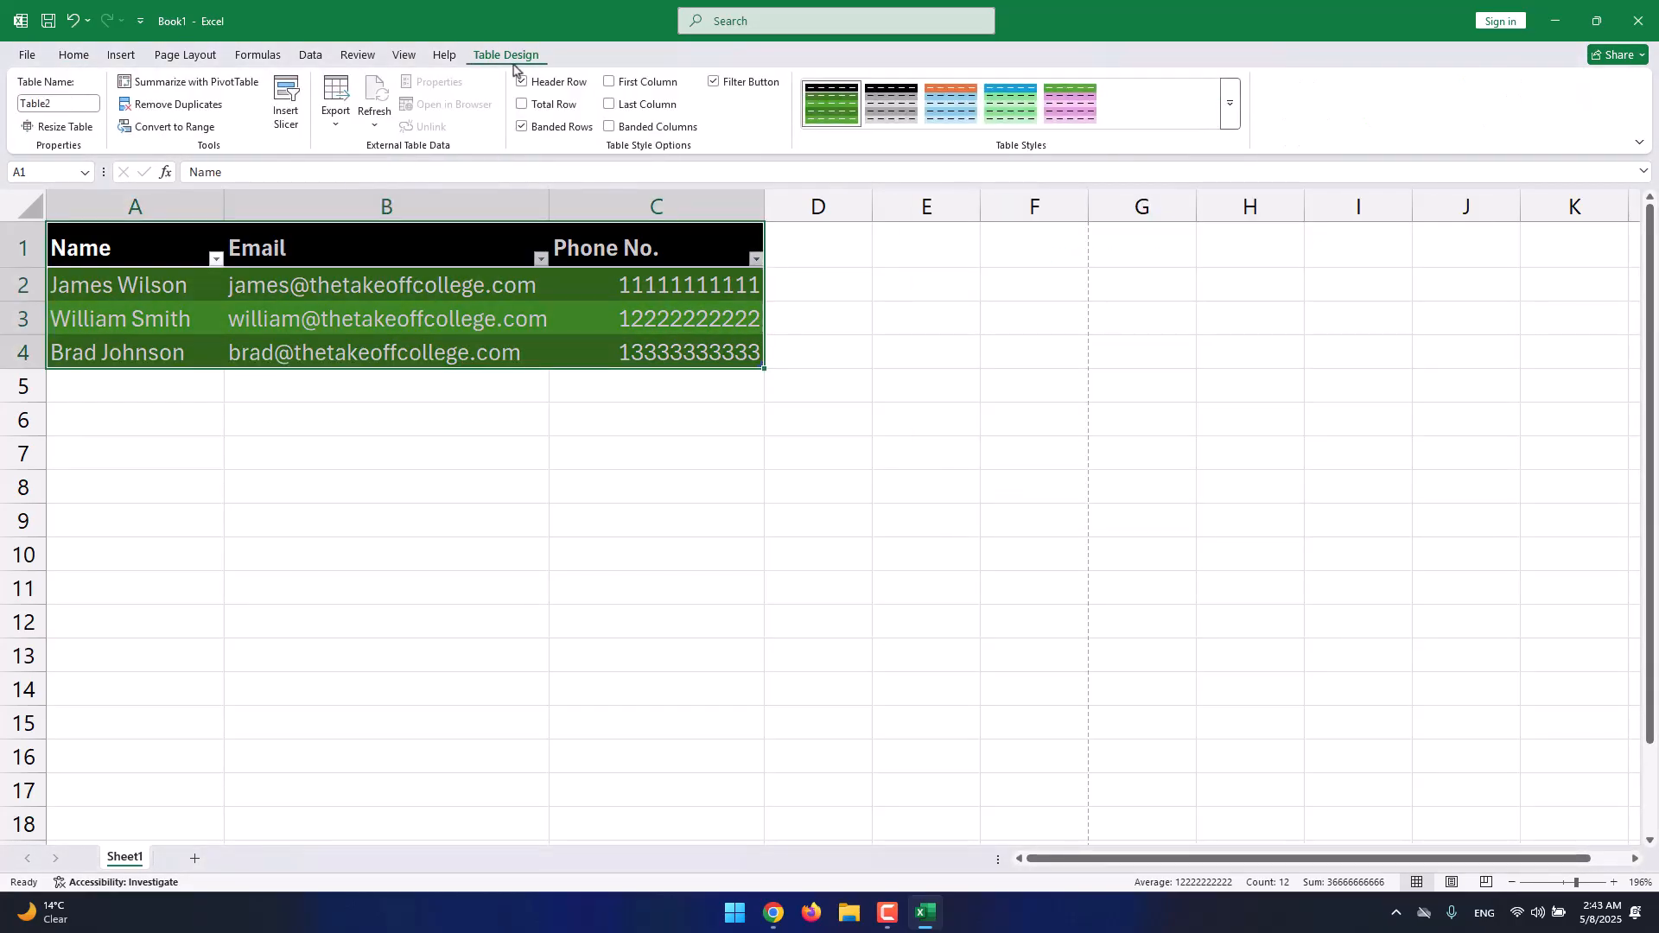
{"action": "left_click", "coordinate": [1230, 117]}
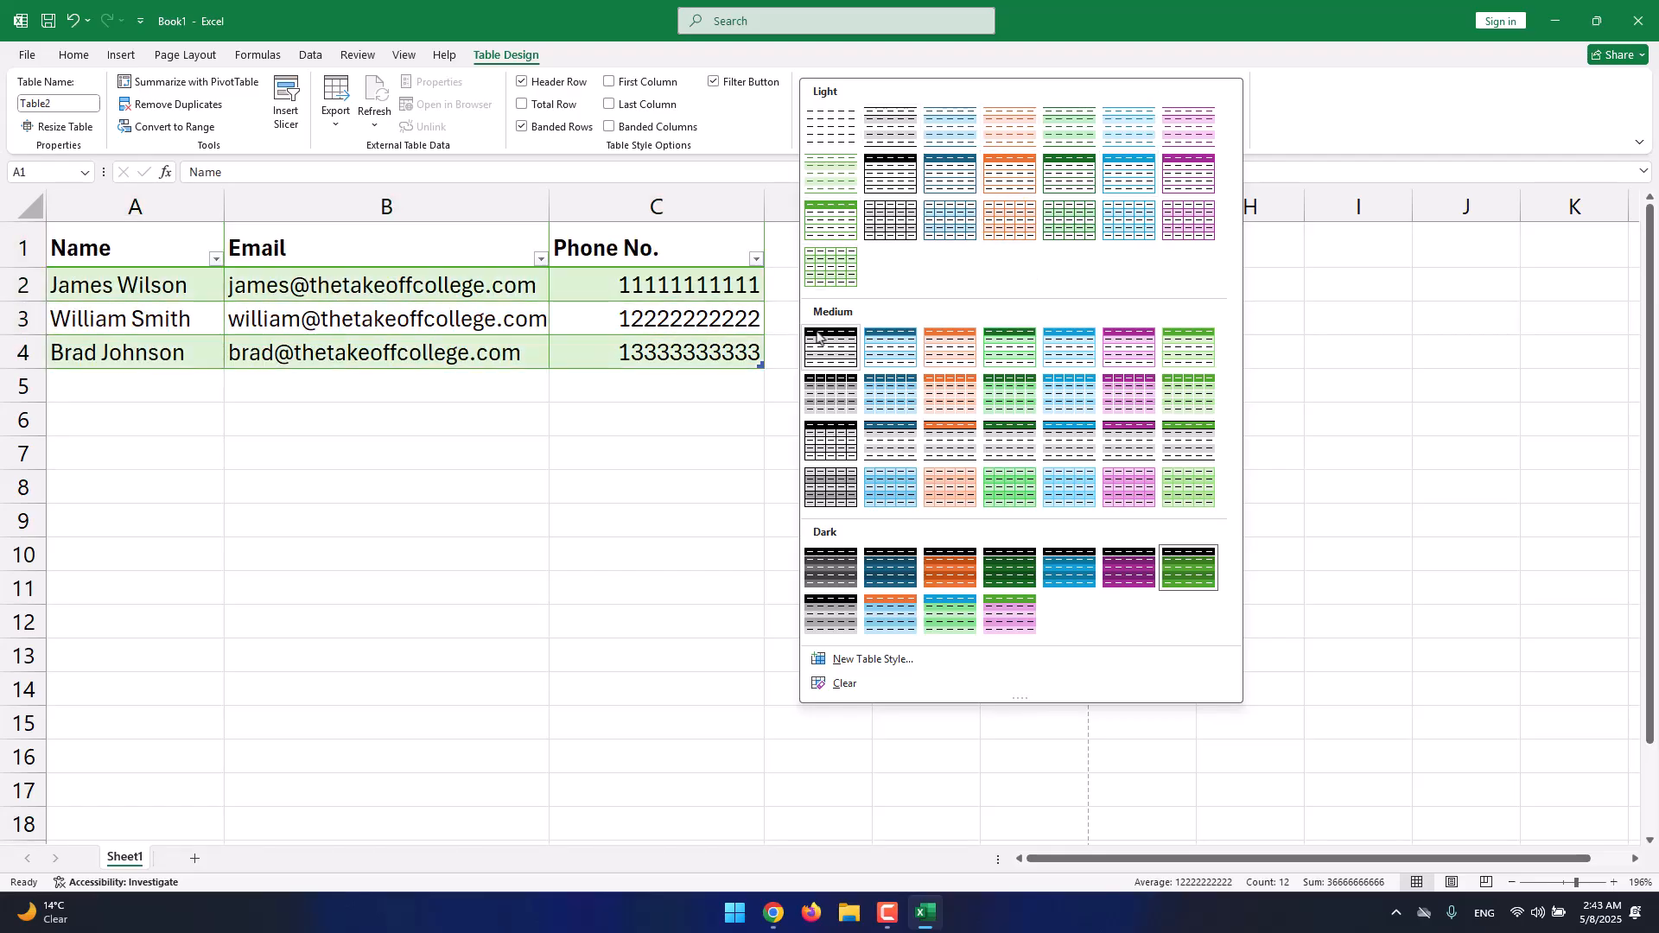
{"action": "left_click", "coordinate": [1014, 407]}
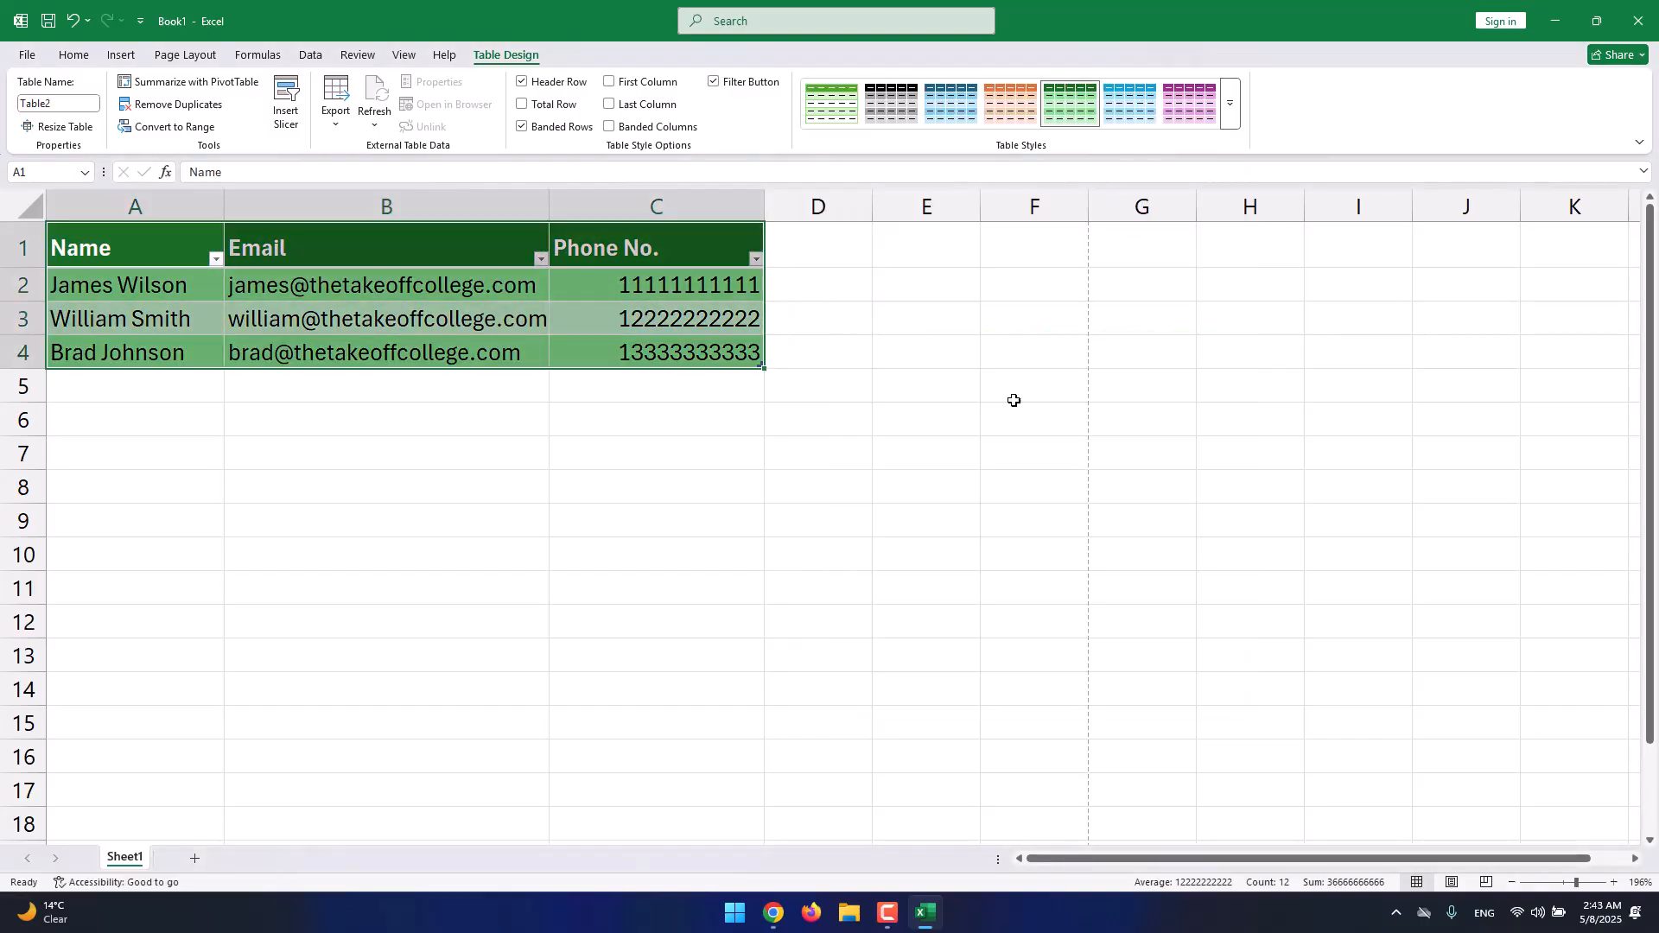
{"action": "left_click", "coordinate": [74, 64]}
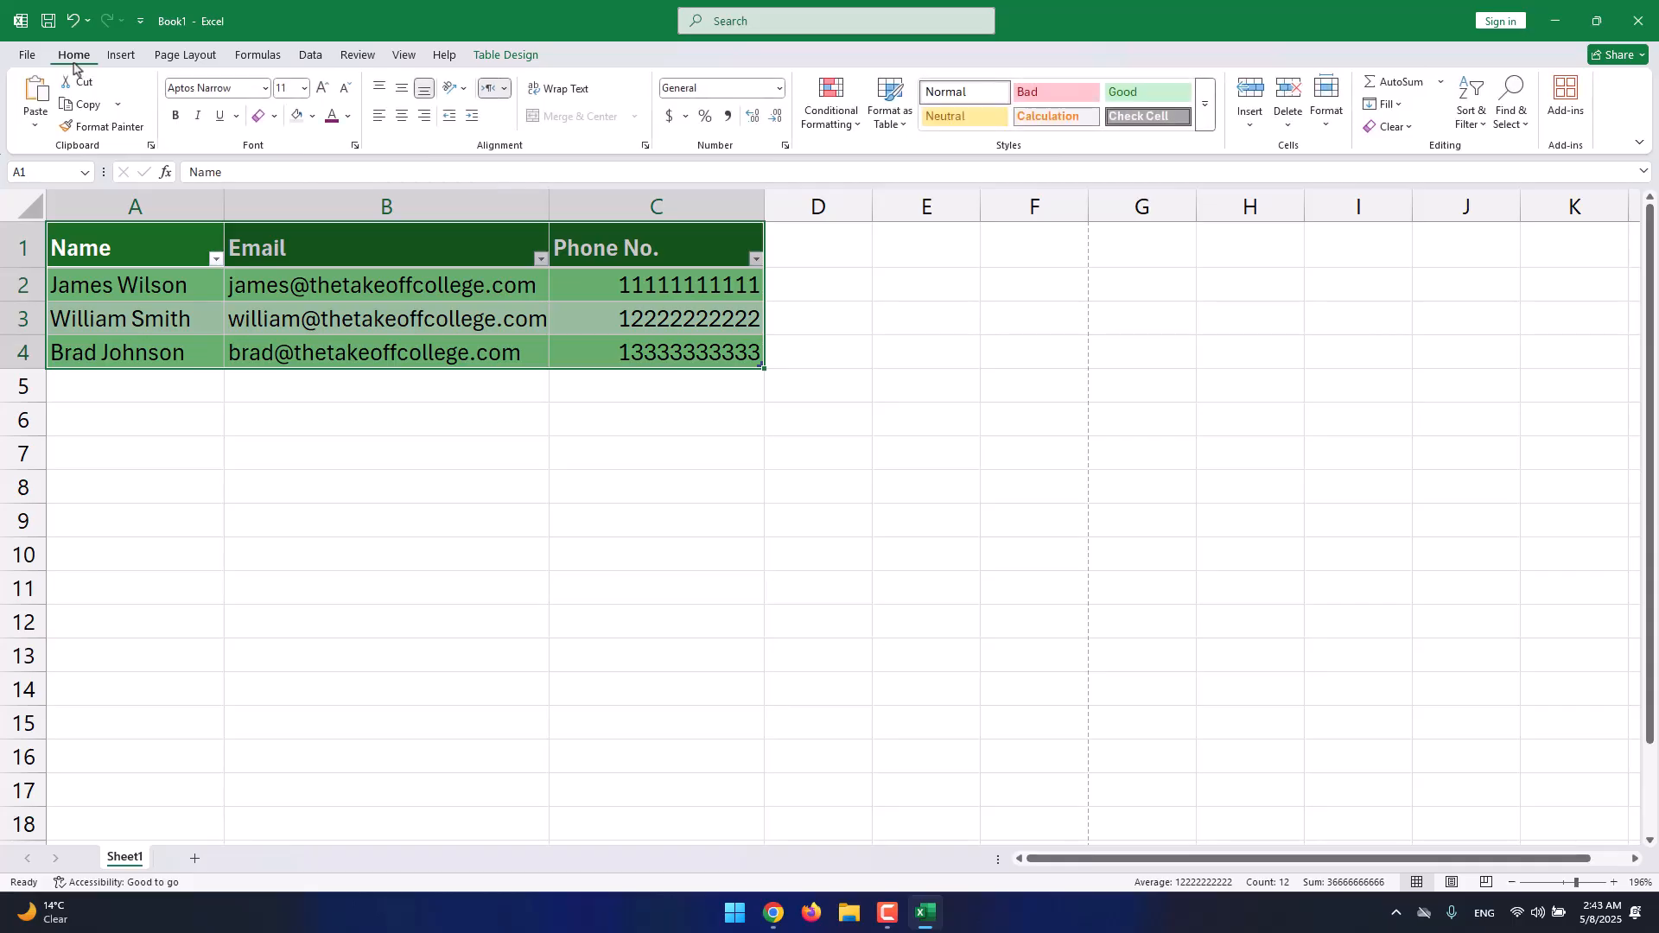